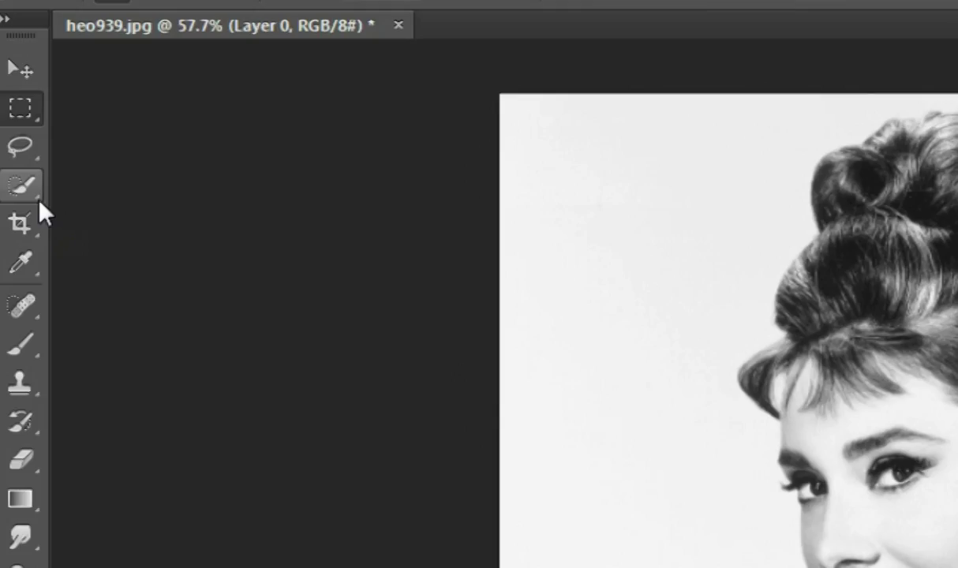
Step: Switch to the Quick Selection tool
{"action": "left_click", "coordinate": [22, 125]}
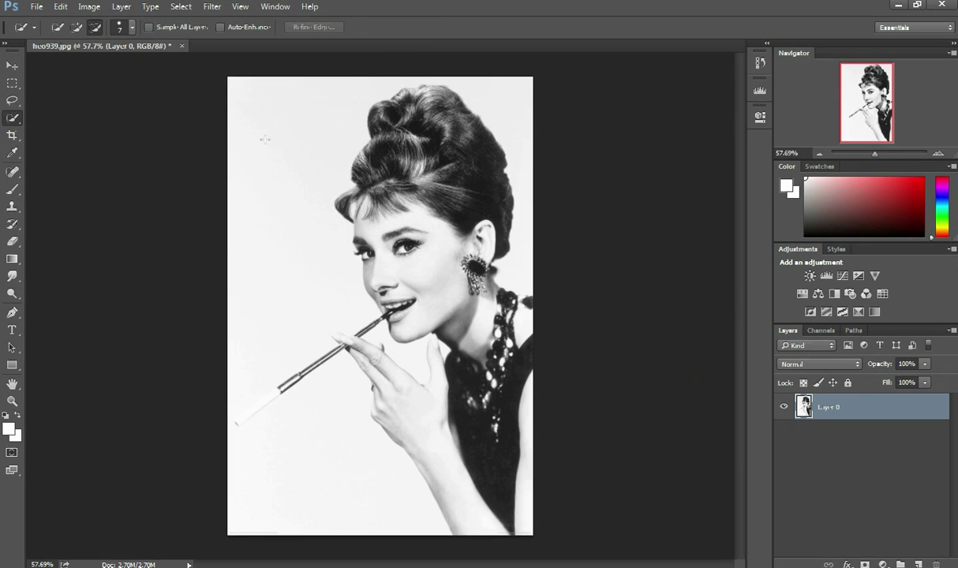
Step: Add the white background down the left, bottom and right sides to the selection
{"action": "left_click", "coordinate": [76, 27]}
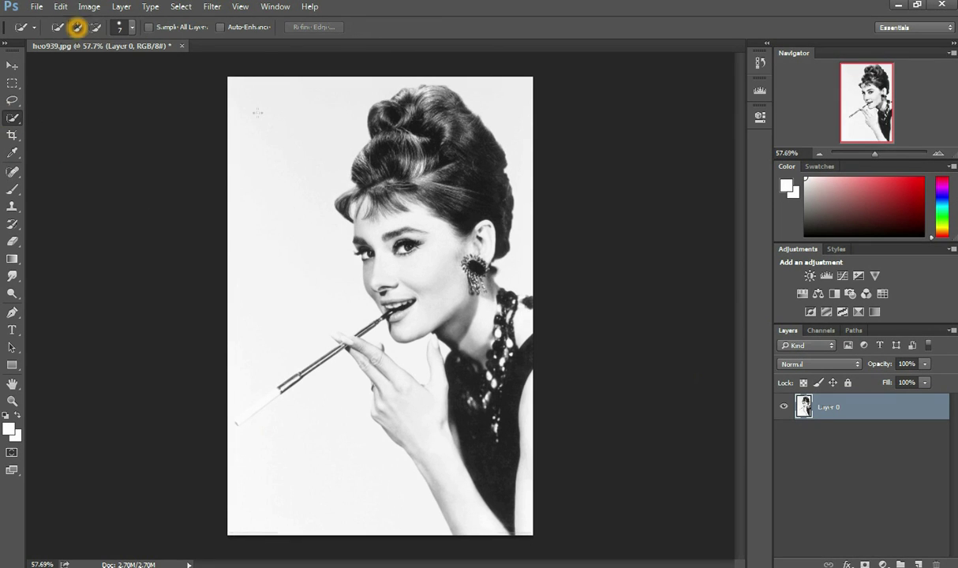
{"action": "left_click_drag", "start_coordinate": [304, 104], "coordinate": [289, 241]}
{"action": "mouse_move", "coordinate": [292, 247]}
{"action": "left_mouse_down"}
{"action": "mouse_move", "coordinate": [298, 311]}
{"action": "mouse_move", "coordinate": [360, 408]}
{"action": "left_mouse_up"}
{"action": "left_click", "coordinate": [364, 433]}
{"action": "left_click_drag", "start_coordinate": [392, 337], "coordinate": [418, 354]}
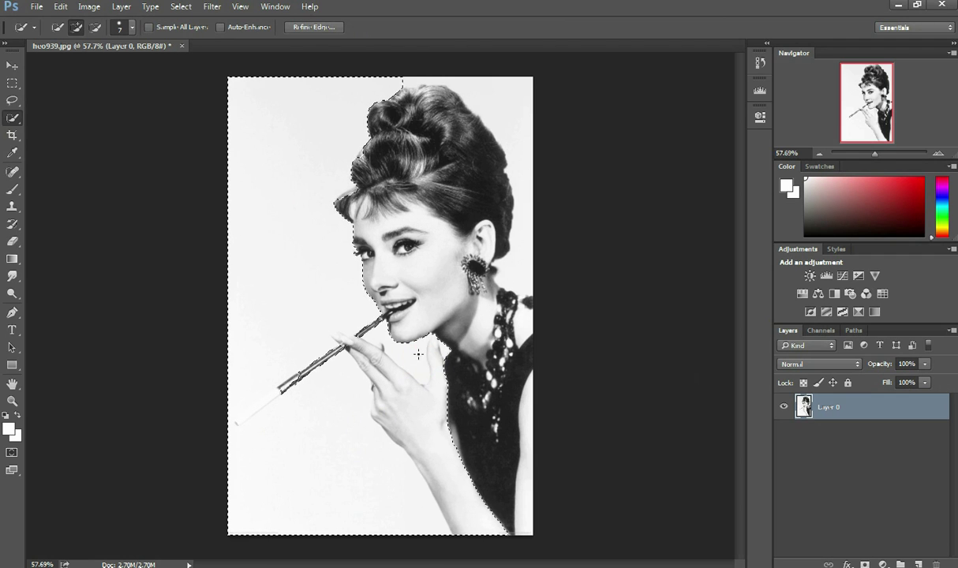
{"action": "mouse_move", "coordinate": [497, 236]}
{"action": "left_mouse_down"}
{"action": "mouse_move", "coordinate": [519, 161]}
{"action": "mouse_move", "coordinate": [514, 134]}
{"action": "left_mouse_up"}
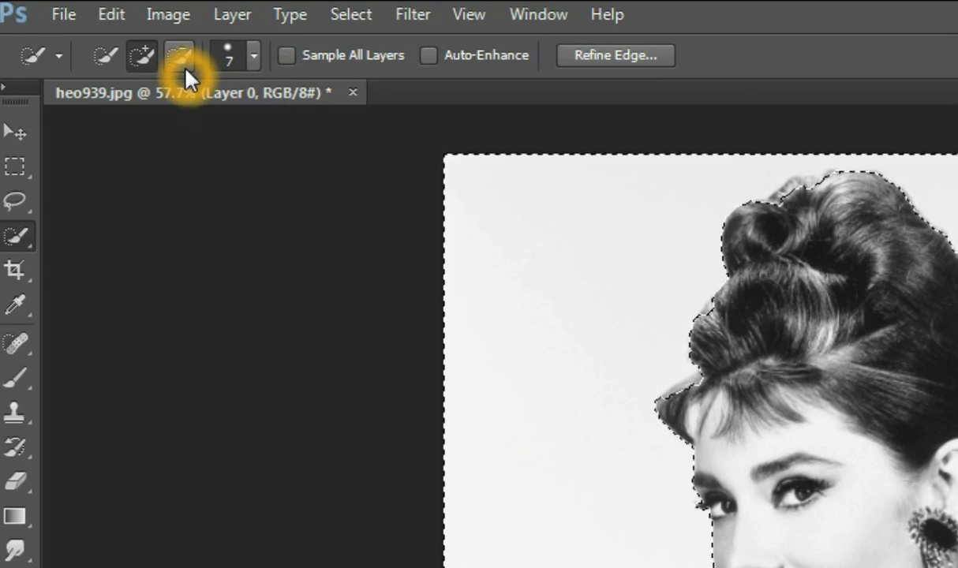
Step: Subtract the hand, ring finger and cigarette holder, refining the edges at the neck and hair
{"action": "left_click", "coordinate": [95, 27]}
{"action": "mouse_move", "coordinate": [365, 403]}
{"action": "left_mouse_down"}
{"action": "mouse_move", "coordinate": [430, 442]}
{"action": "mouse_move", "coordinate": [461, 493]}
{"action": "mouse_move", "coordinate": [405, 371]}
{"action": "mouse_move", "coordinate": [404, 461]}
{"action": "left_mouse_up"}
{"action": "left_click", "coordinate": [380, 357]}
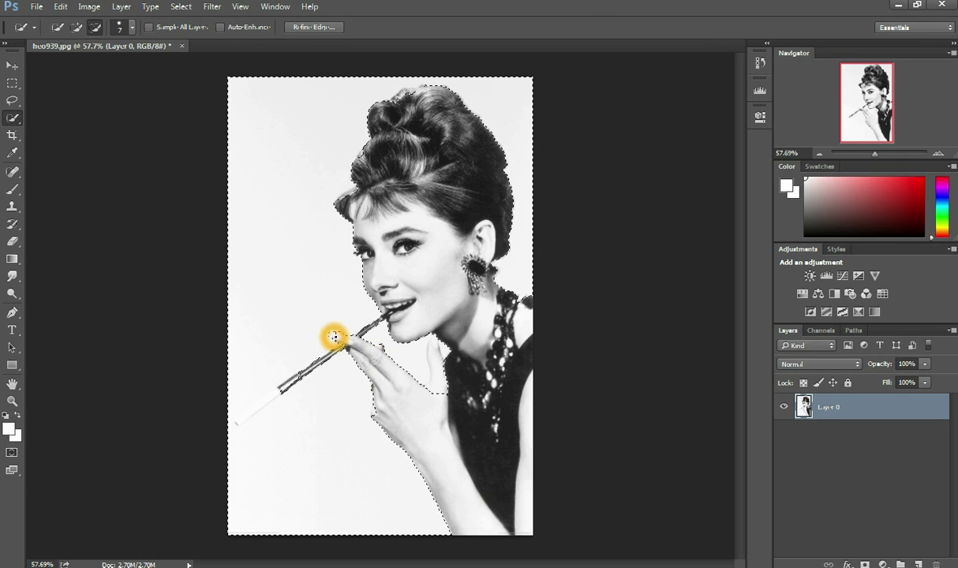
{"action": "left_click_drag", "start_coordinate": [289, 388], "coordinate": [300, 377]}
{"action": "left_click_drag", "start_coordinate": [254, 408], "coordinate": [242, 419]}
{"action": "left_click_drag", "start_coordinate": [439, 389], "coordinate": [438, 351]}
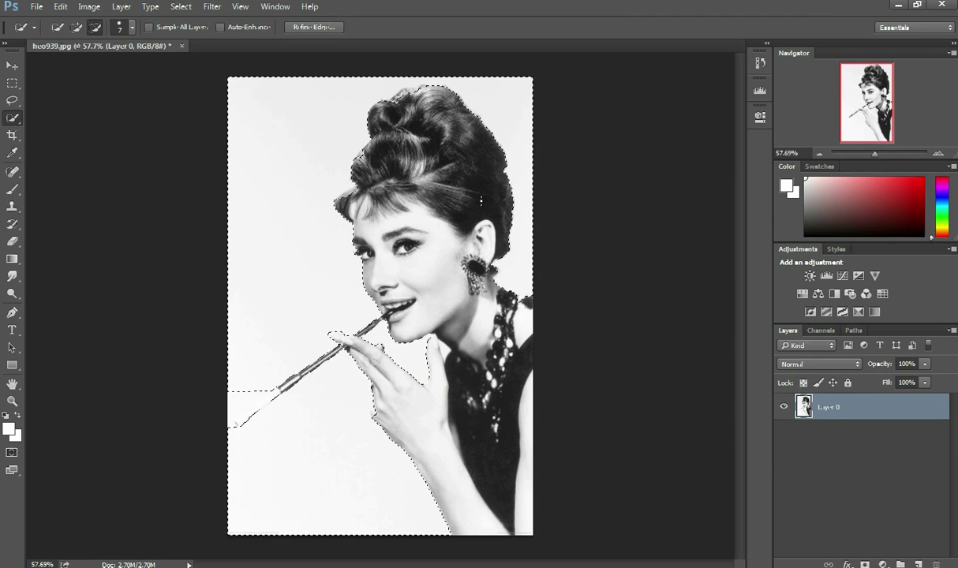
{"action": "left_click_drag", "start_coordinate": [393, 101], "coordinate": [395, 117]}
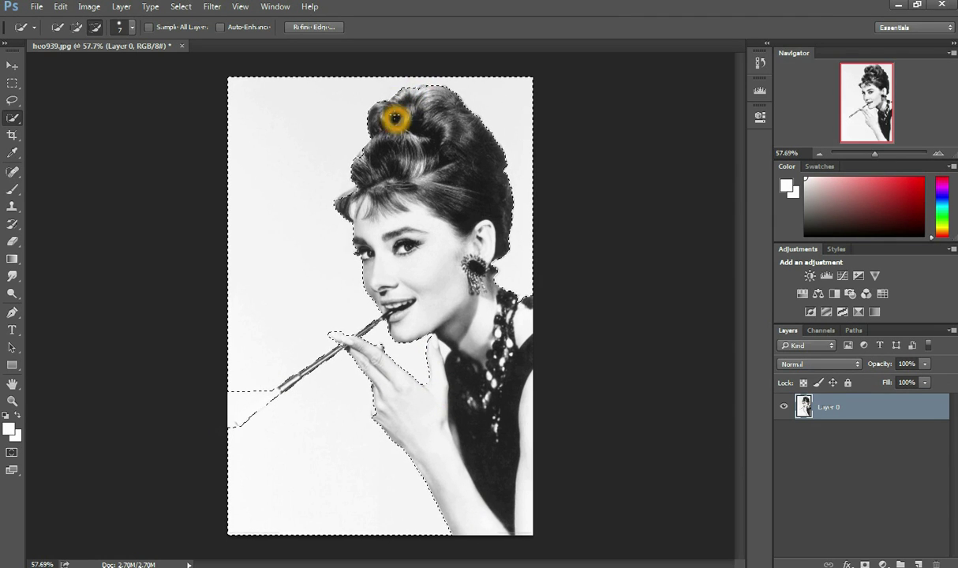
{"action": "left_click", "coordinate": [351, 194]}
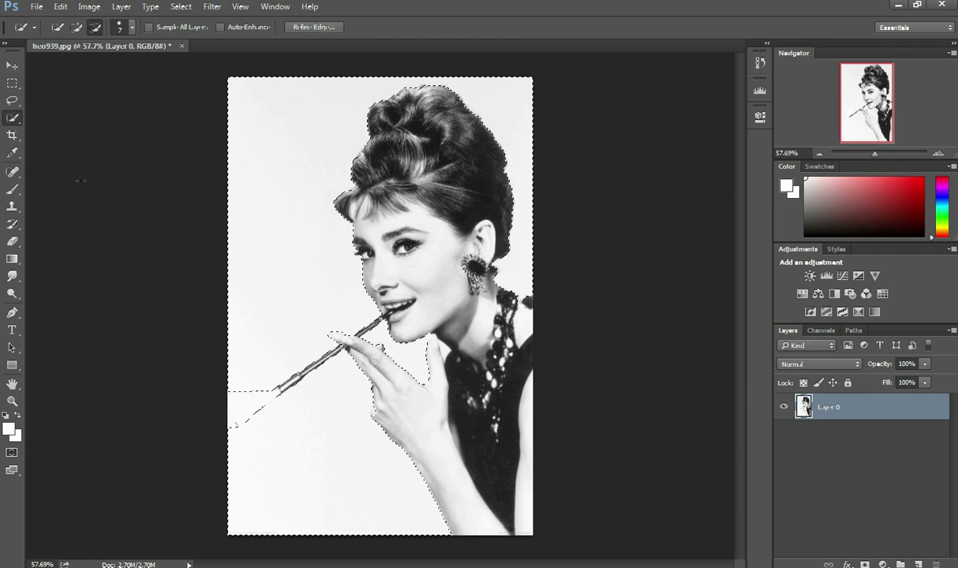
{"action": "left_click", "coordinate": [75, 26]}
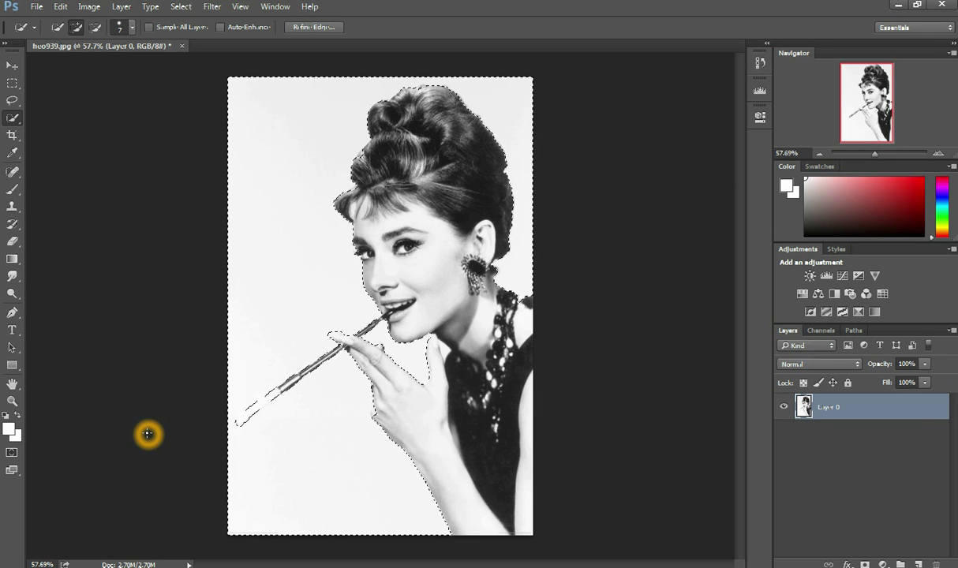
Step: Delete the selected white background and deselect, leaving Layer 0 active
{"action": "key", "text": "Delete"}
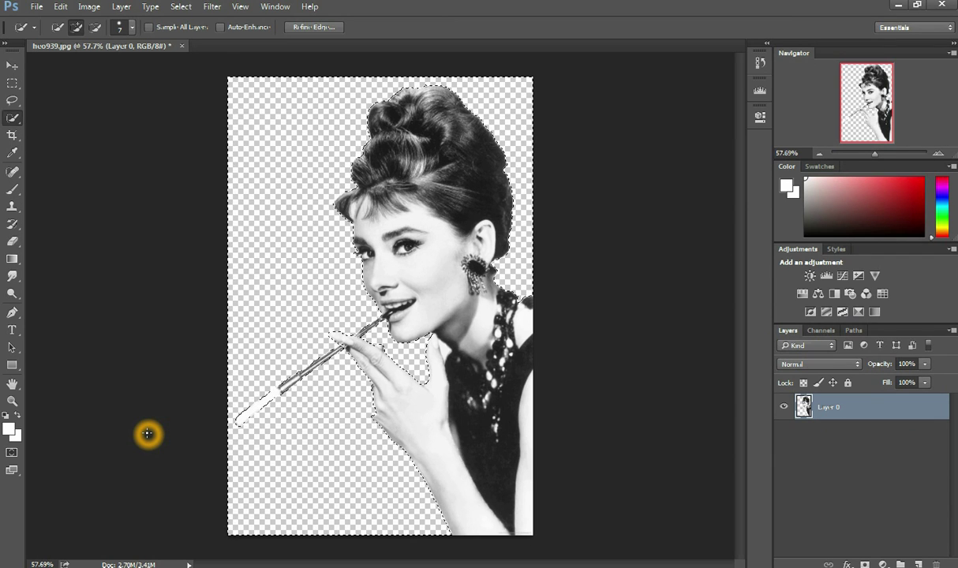
{"action": "left_click", "coordinate": [12, 83]}
{"action": "left_click", "coordinate": [112, 172]}
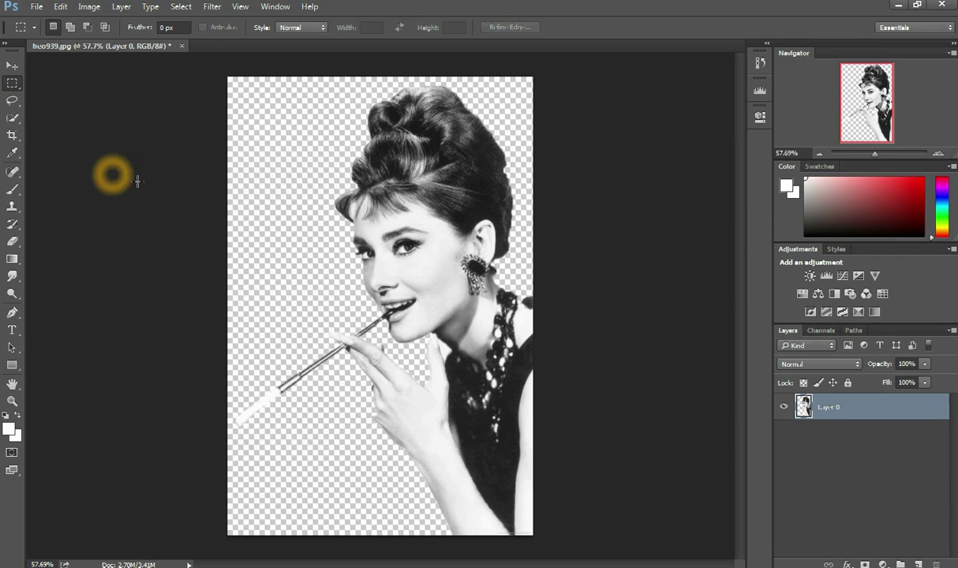
{"action": "left_click", "coordinate": [843, 412]}
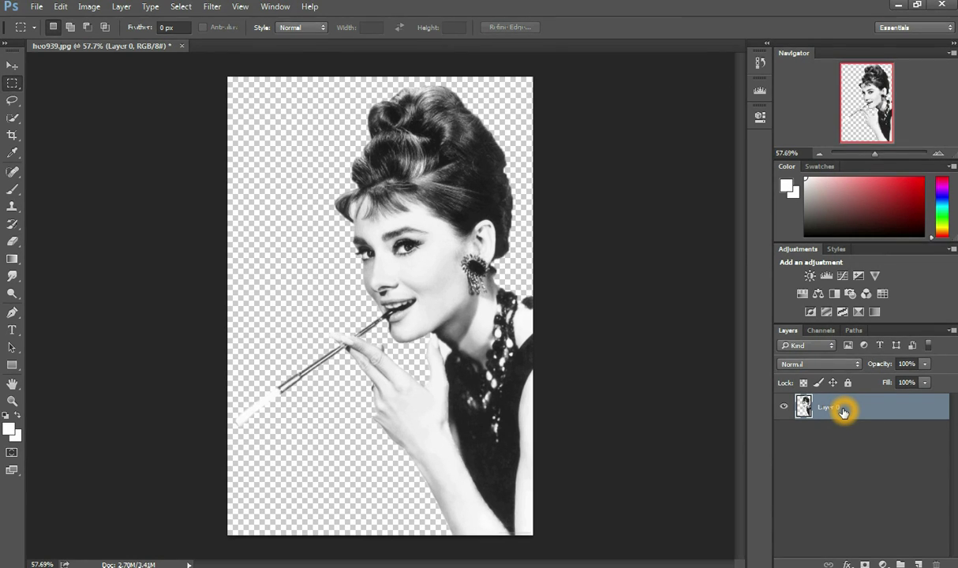
Step: Duplicate Layer 0 twice, creating Layer 0 copy and Layer 0 copy 2
{"action": "left_click_drag", "start_coordinate": [843, 411], "coordinate": [893, 557]}
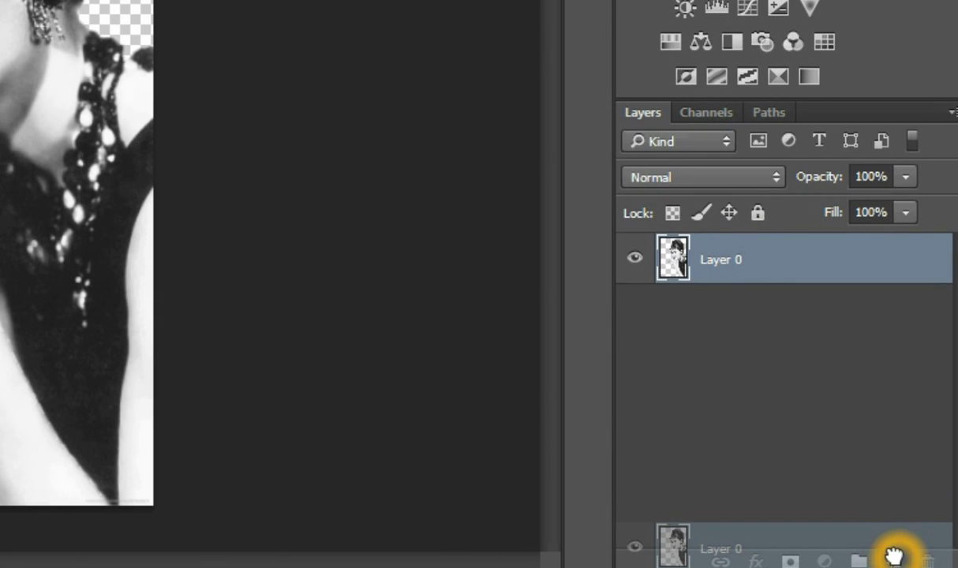
{"action": "left_click_drag", "start_coordinate": [859, 261], "coordinate": [892, 560]}
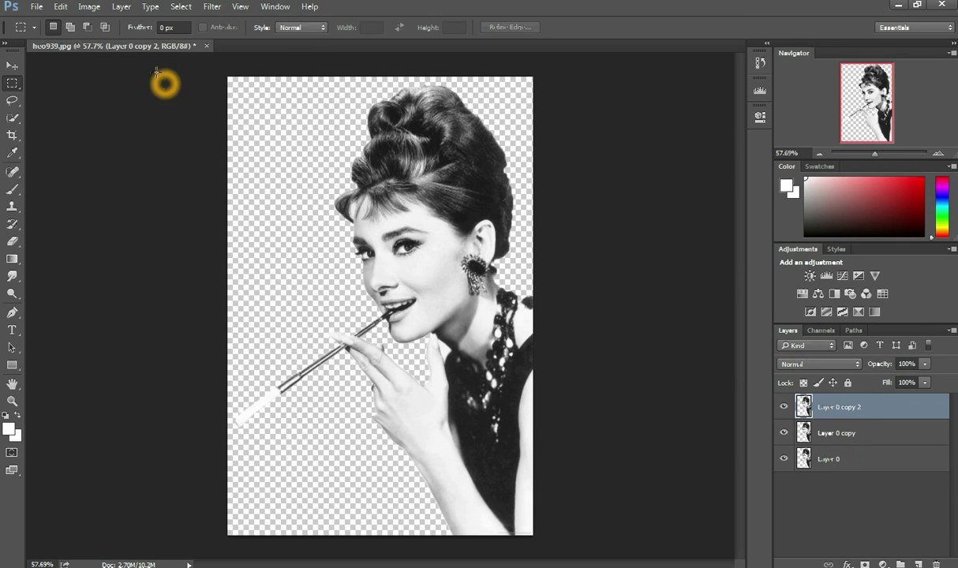
{"action": "left_click", "coordinate": [91, 7]}
Step: Apply a Threshold at level 54 to Layer 0 copy 2
{"action": "left_click", "coordinate": [198, 39]}
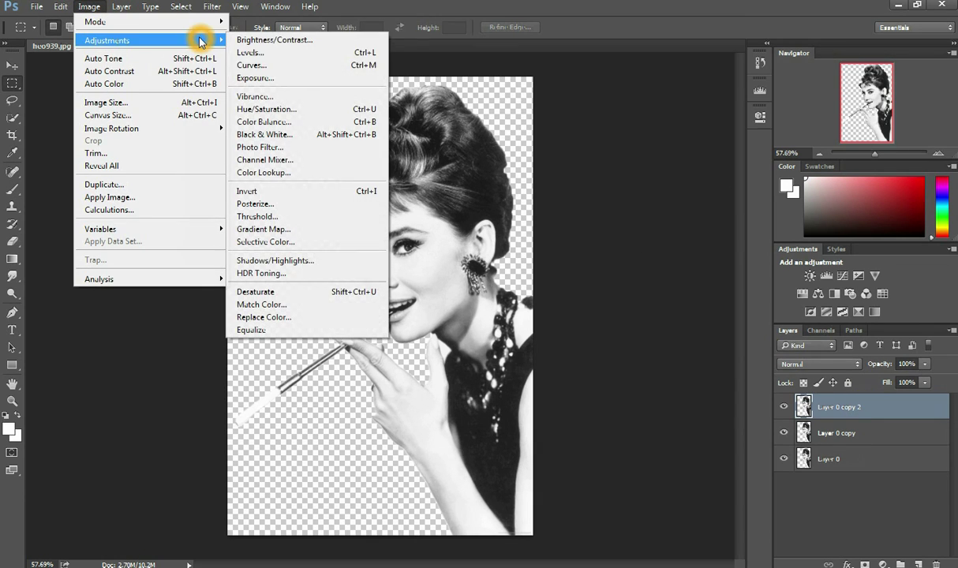
{"action": "left_click", "coordinate": [268, 90]}
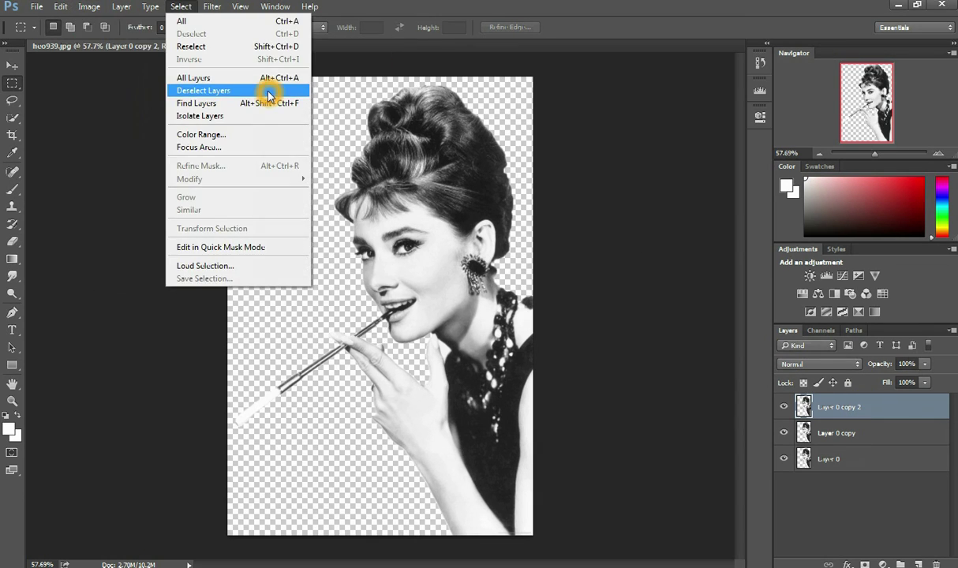
{"action": "left_click", "coordinate": [92, 7]}
{"action": "left_click", "coordinate": [215, 41]}
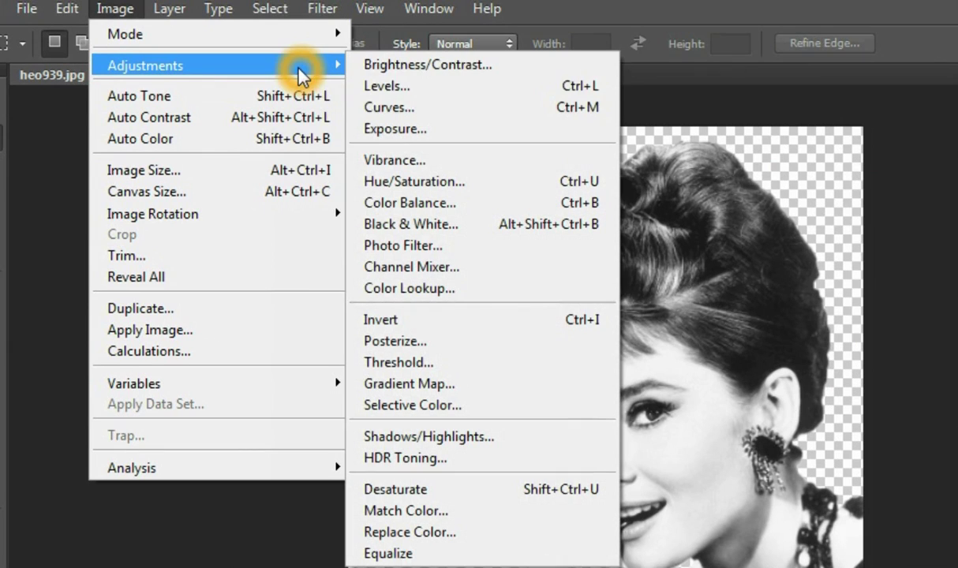
{"action": "left_click", "coordinate": [487, 365]}
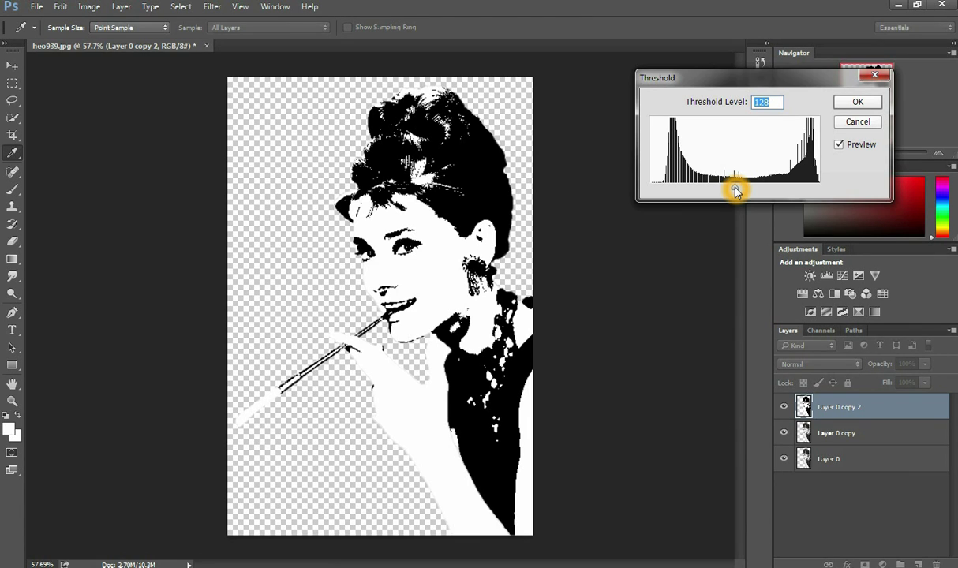
{"action": "left_click_drag", "start_coordinate": [735, 191], "coordinate": [688, 191]}
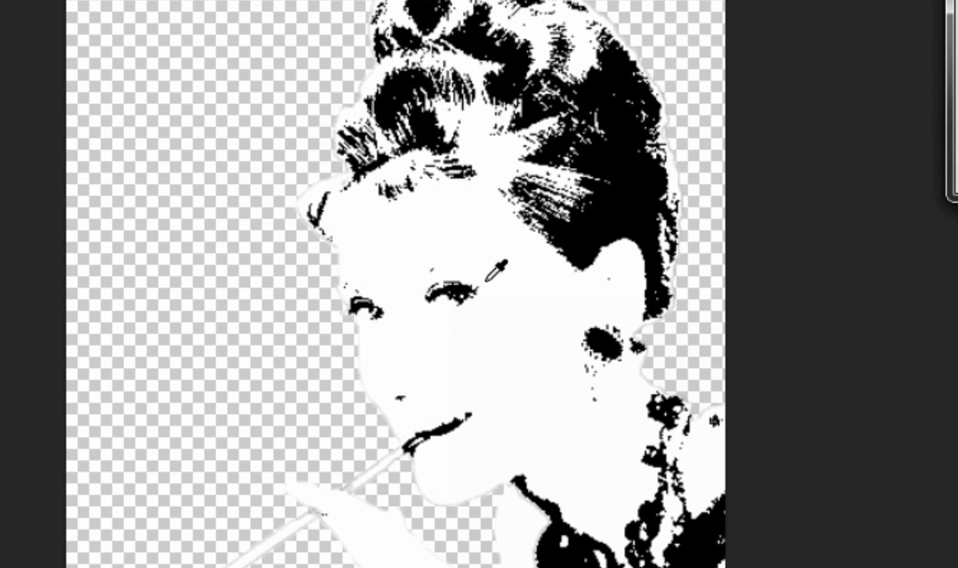
{"action": "left_click", "coordinate": [428, 254]}
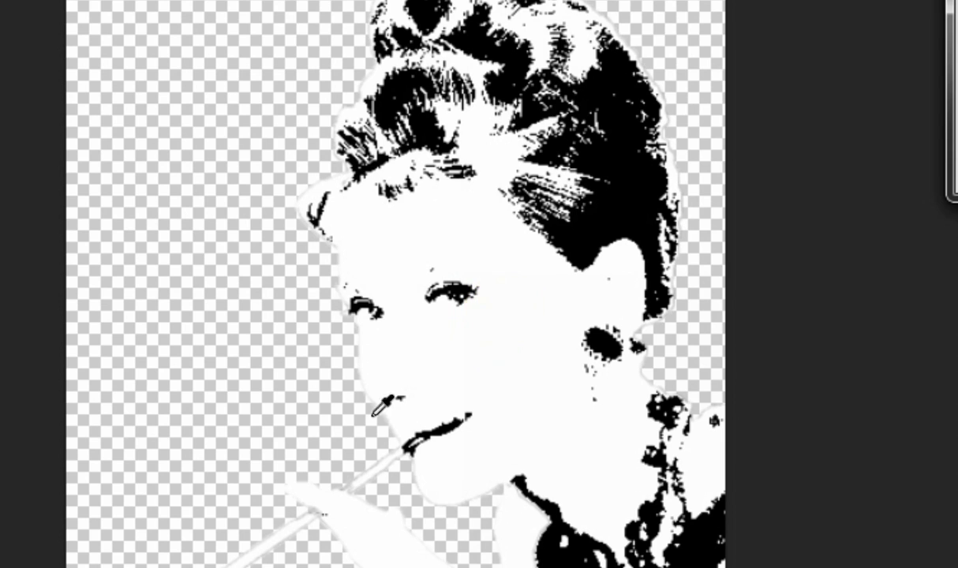
{"action": "left_click", "coordinate": [430, 402]}
{"action": "left_click", "coordinate": [517, 401]}
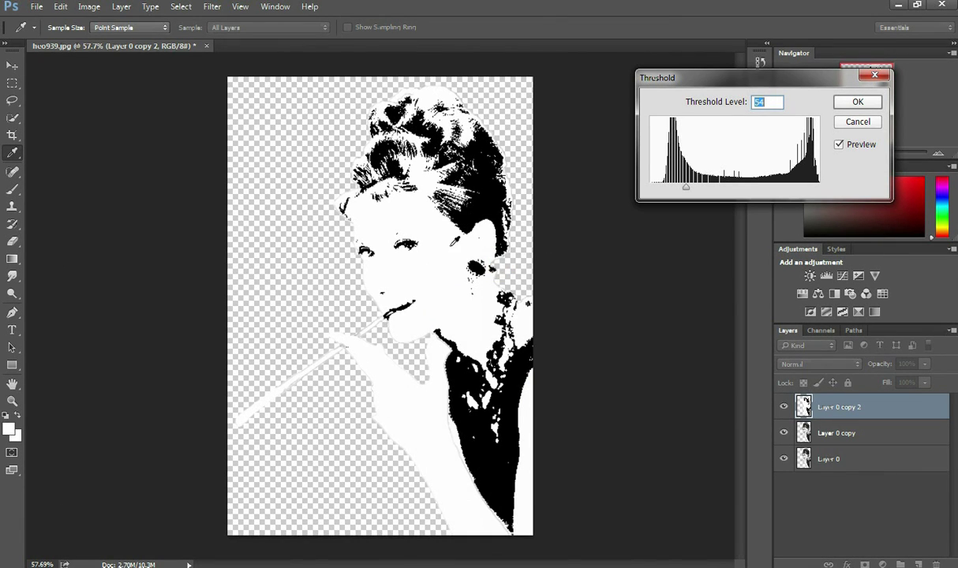
{"action": "left_click", "coordinate": [736, 251]}
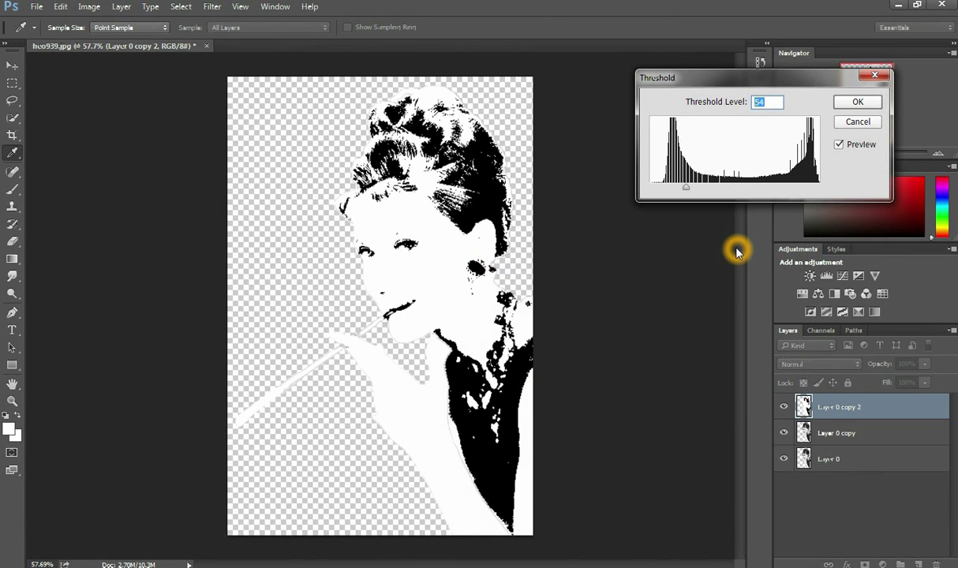
{"action": "left_click", "coordinate": [857, 102]}
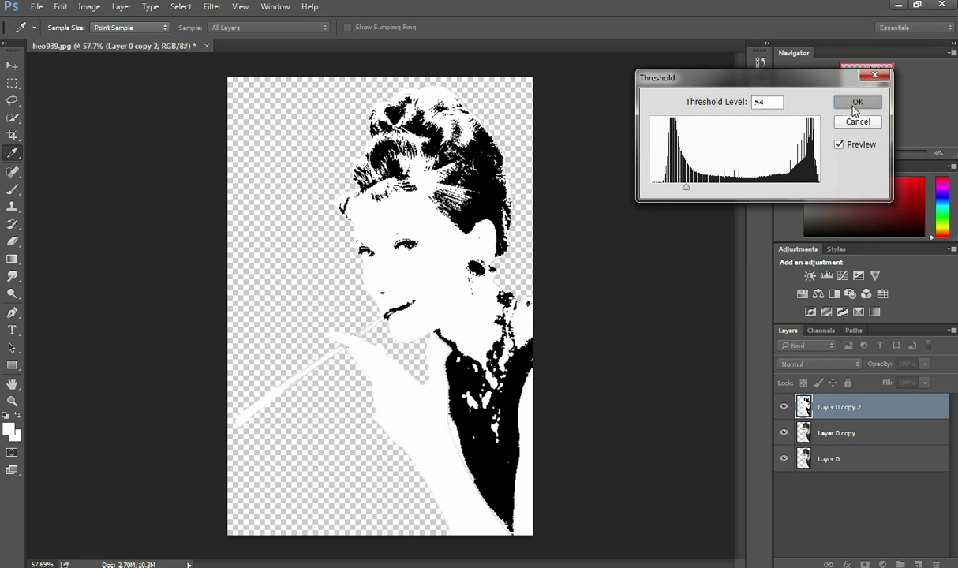
{"action": "key", "text": "m"}
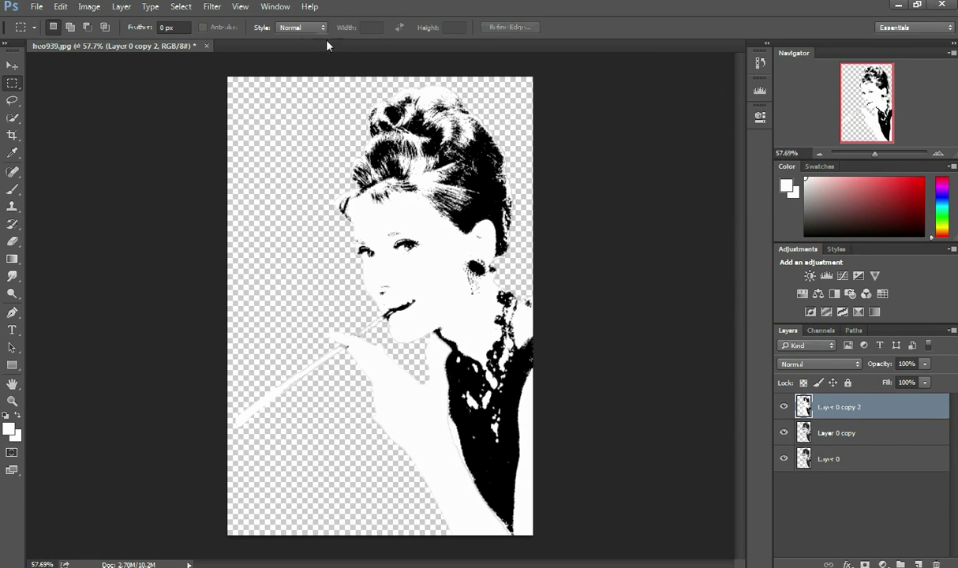
Step: Select the white areas of Layer 0 copy 2 with Color Range, delete them, and deselect
{"action": "left_click", "coordinate": [182, 7]}
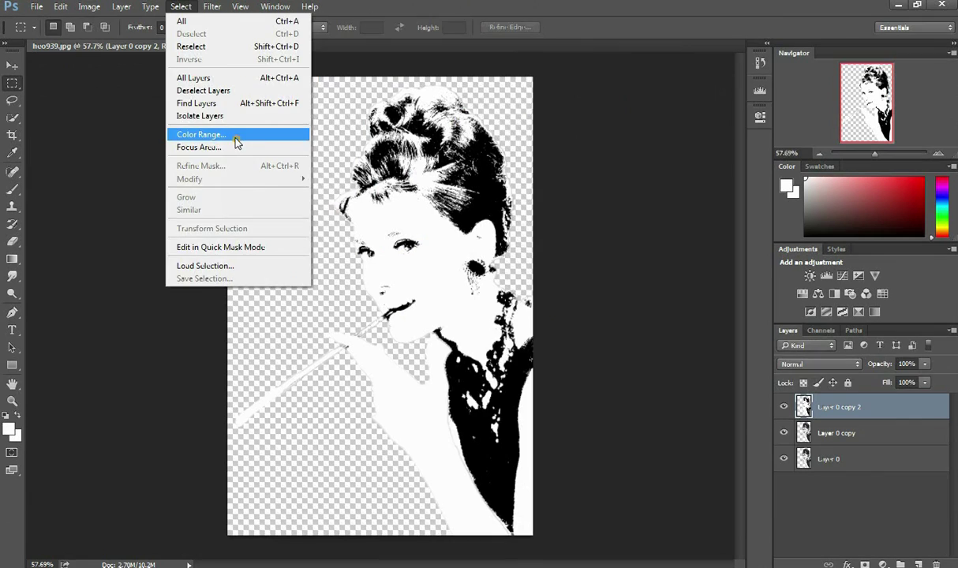
{"action": "left_click", "coordinate": [429, 251]}
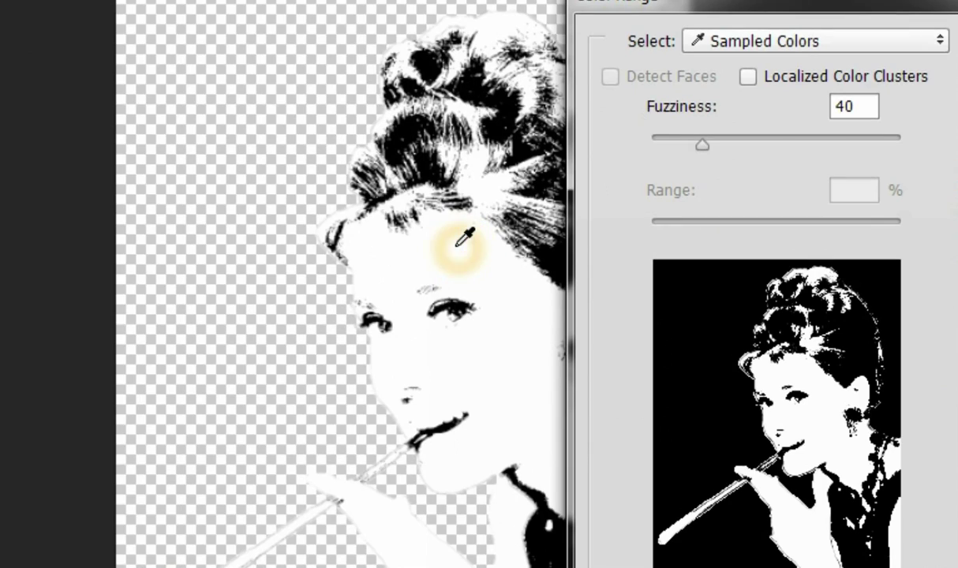
{"action": "left_click", "coordinate": [412, 207]}
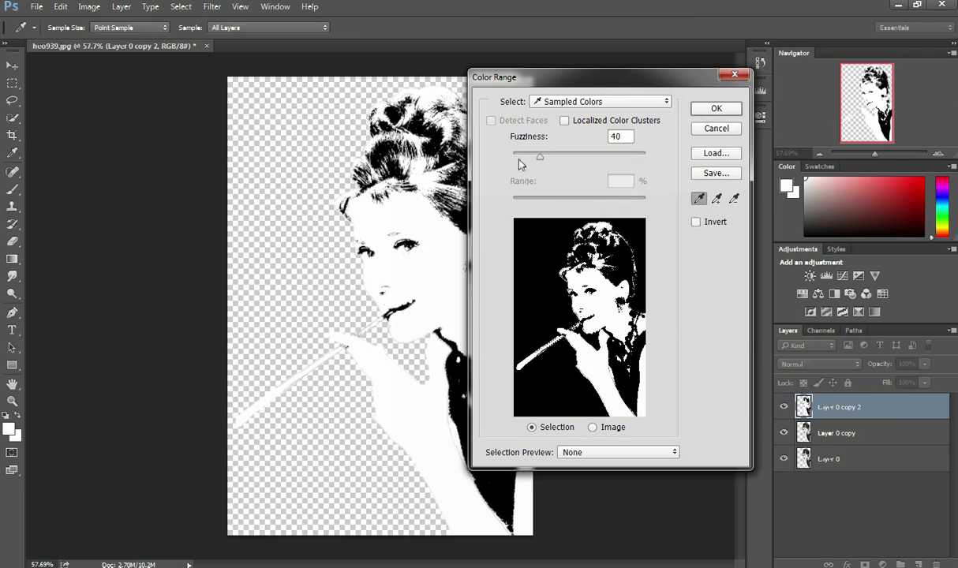
{"action": "left_click", "coordinate": [703, 108]}
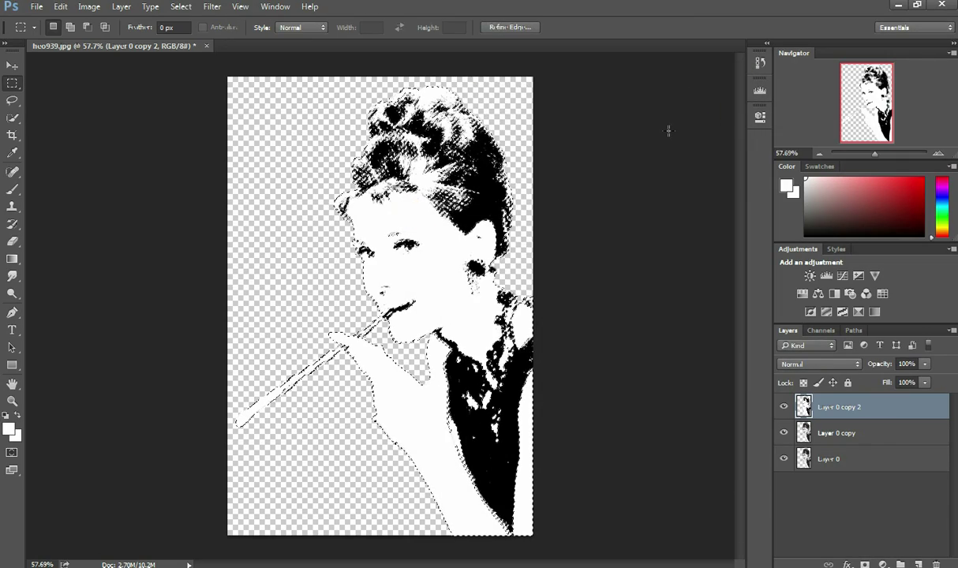
{"action": "left_click", "coordinate": [669, 132]}
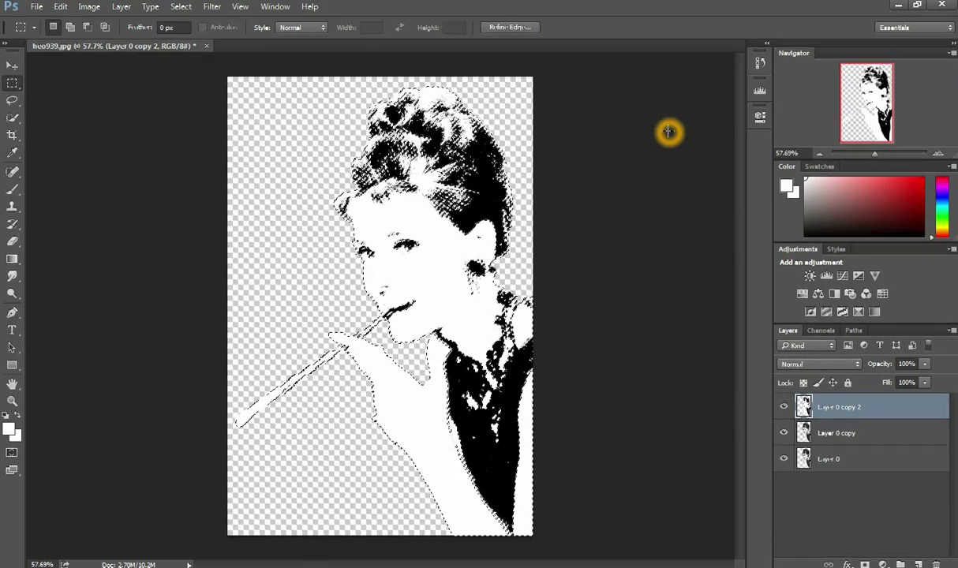
{"action": "key", "text": "Delete"}
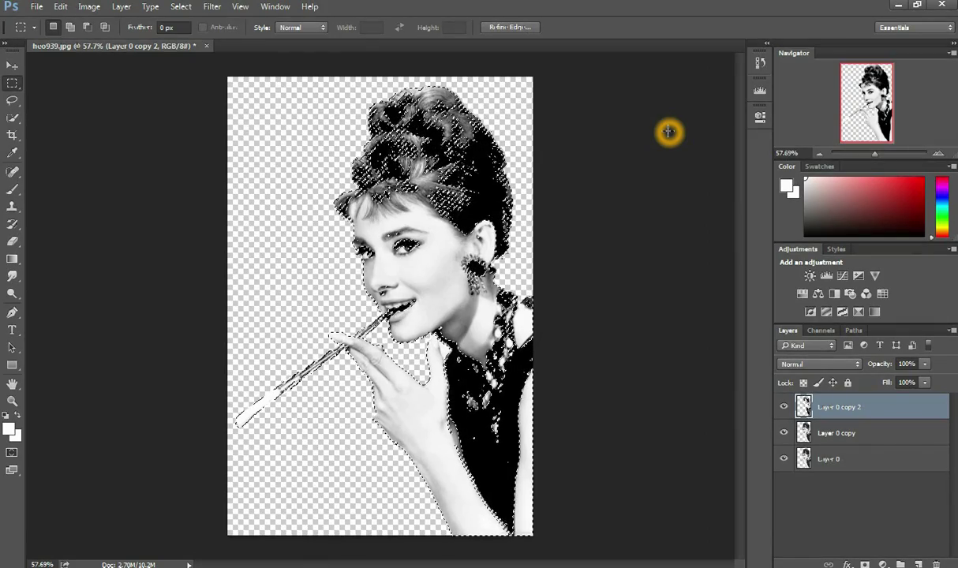
{"action": "left_click", "coordinate": [669, 132]}
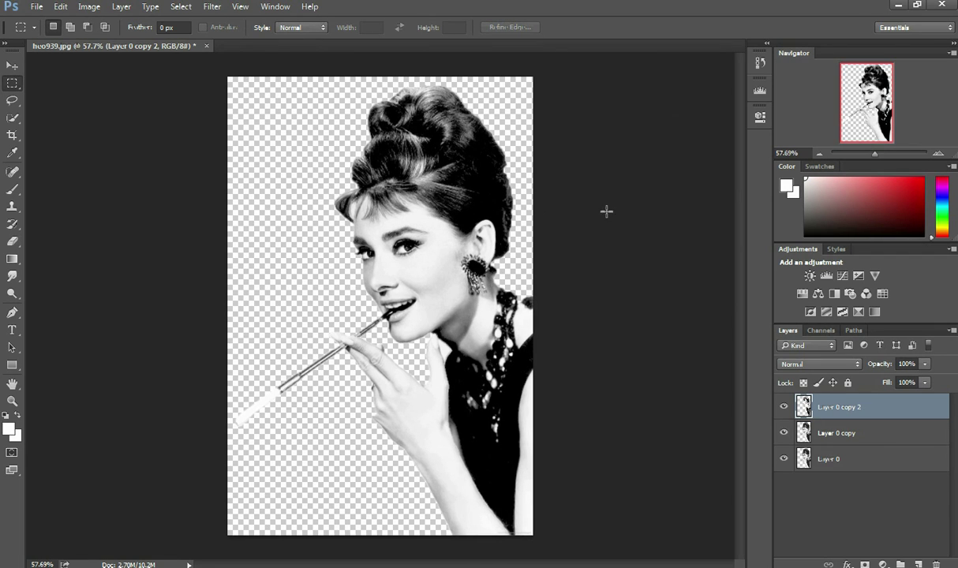
Step: Hide and reshow Layer 0 copy and Layer 0 to check the black stencil alone
{"action": "left_click", "coordinate": [719, 377]}
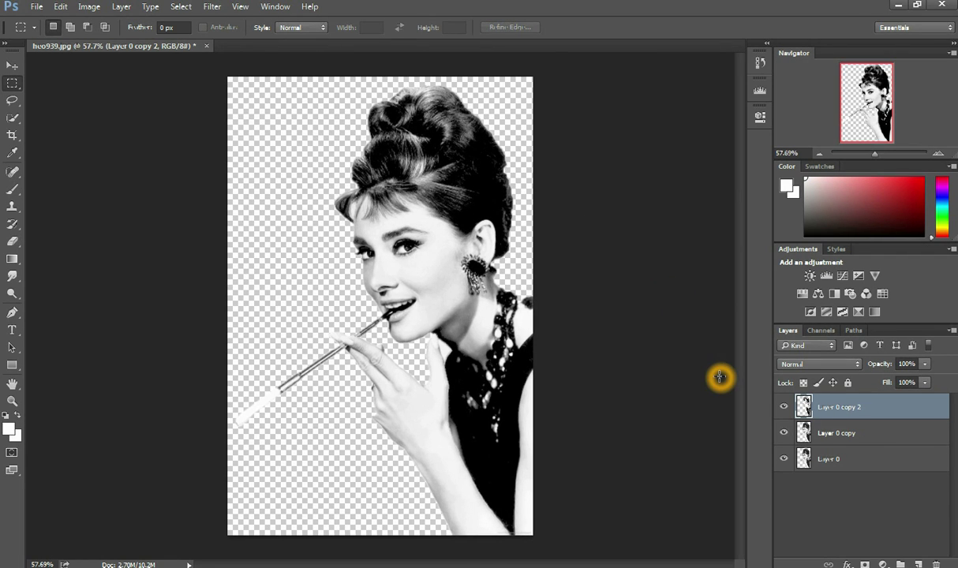
{"action": "left_click", "coordinate": [784, 432]}
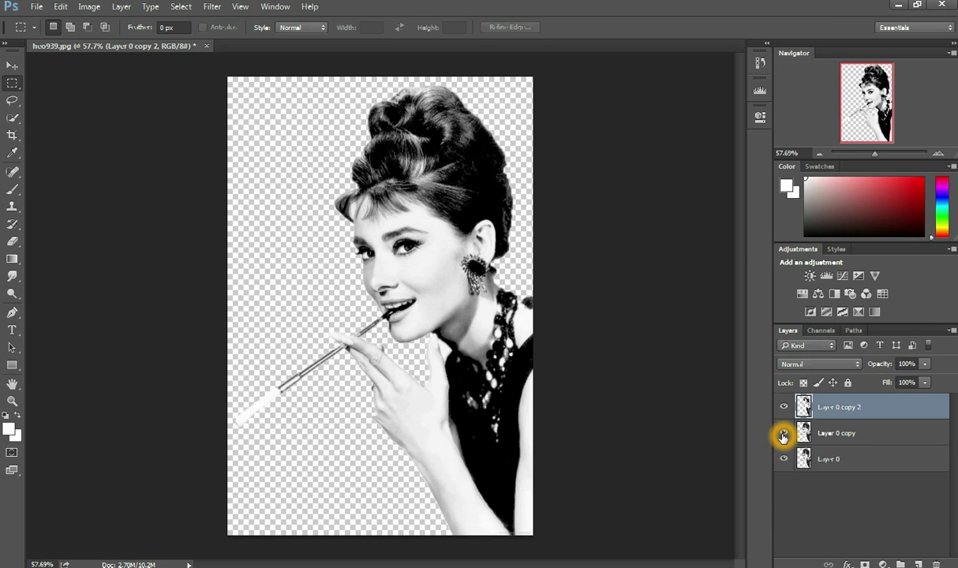
{"action": "left_click", "coordinate": [783, 459]}
{"action": "left_click", "coordinate": [783, 461]}
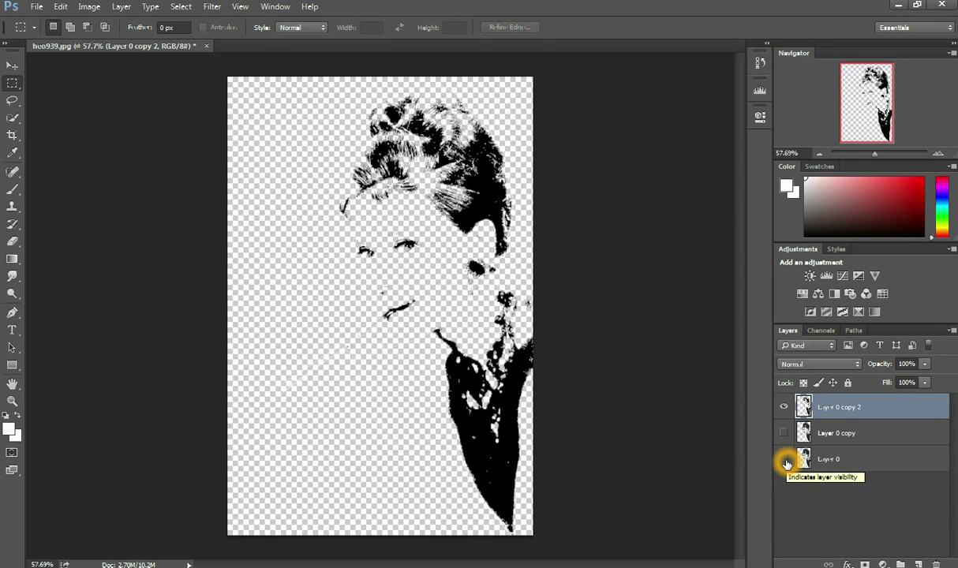
{"action": "left_click", "coordinate": [783, 459]}
{"action": "left_click", "coordinate": [784, 432]}
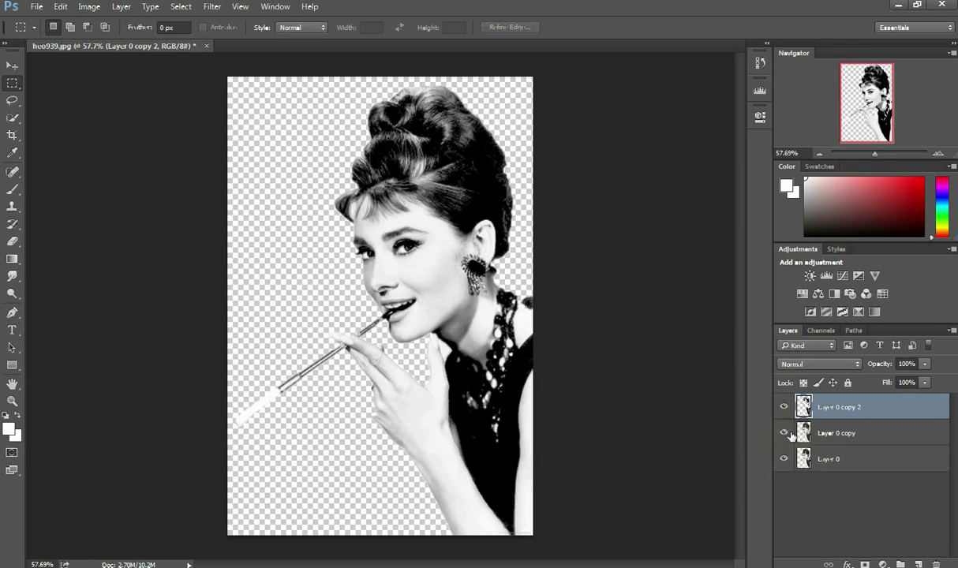
Step: Apply a Threshold at level 121 to Layer 0 copy
{"action": "left_click", "coordinate": [860, 435]}
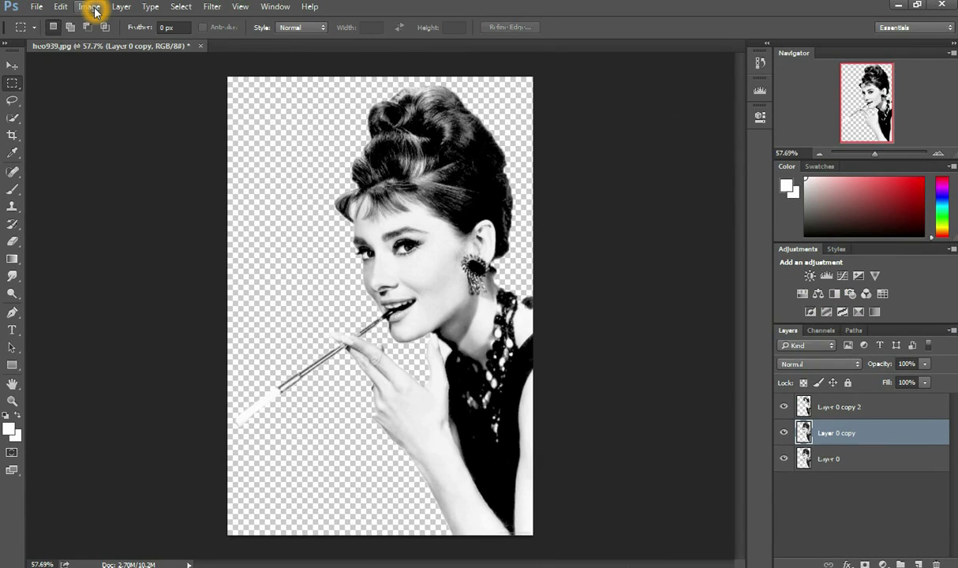
{"action": "left_click", "coordinate": [91, 8]}
{"action": "left_click", "coordinate": [219, 40]}
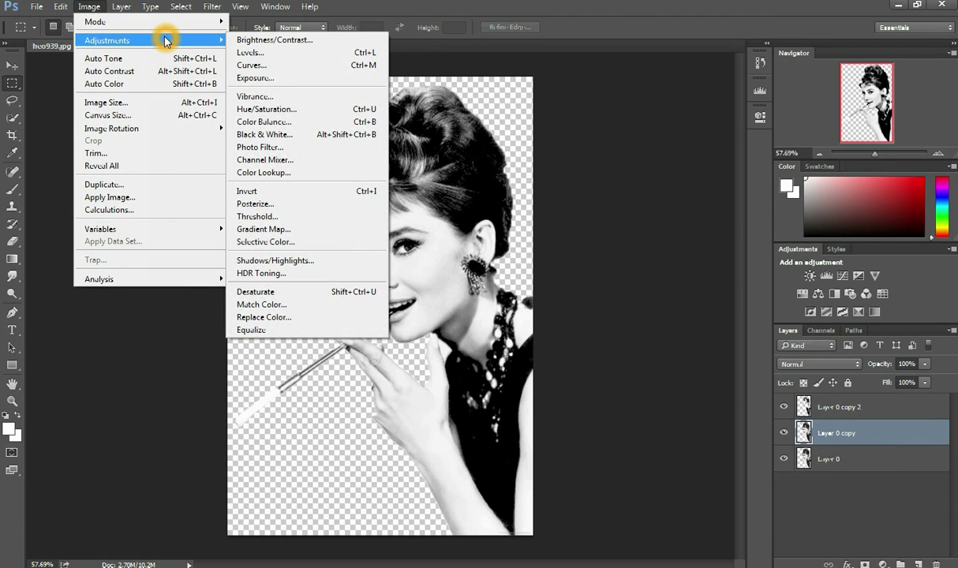
{"action": "left_click", "coordinate": [297, 215]}
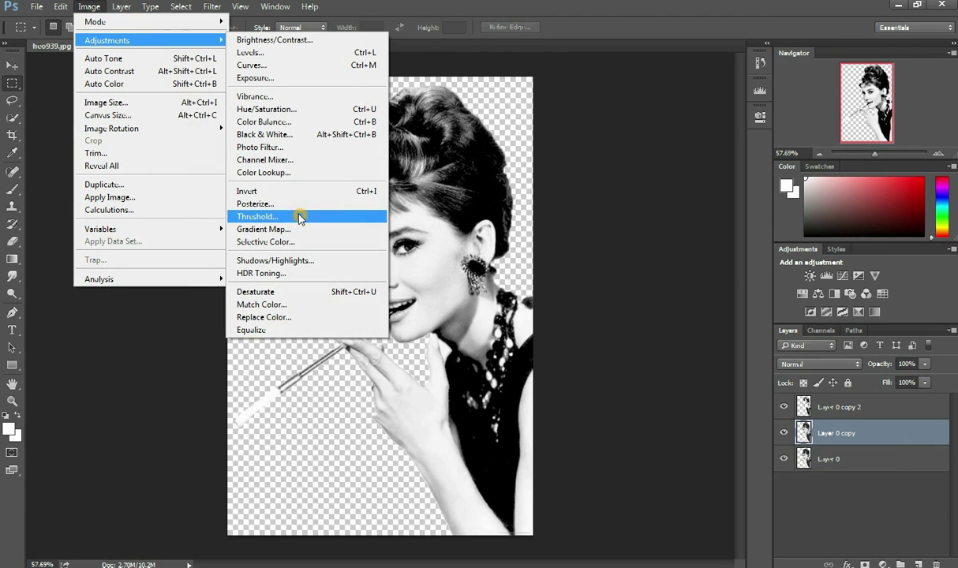
{"action": "mouse_move", "coordinate": [736, 187]}
{"action": "left_mouse_down"}
{"action": "mouse_move", "coordinate": [668, 192]}
{"action": "mouse_move", "coordinate": [727, 187]}
{"action": "left_mouse_up"}
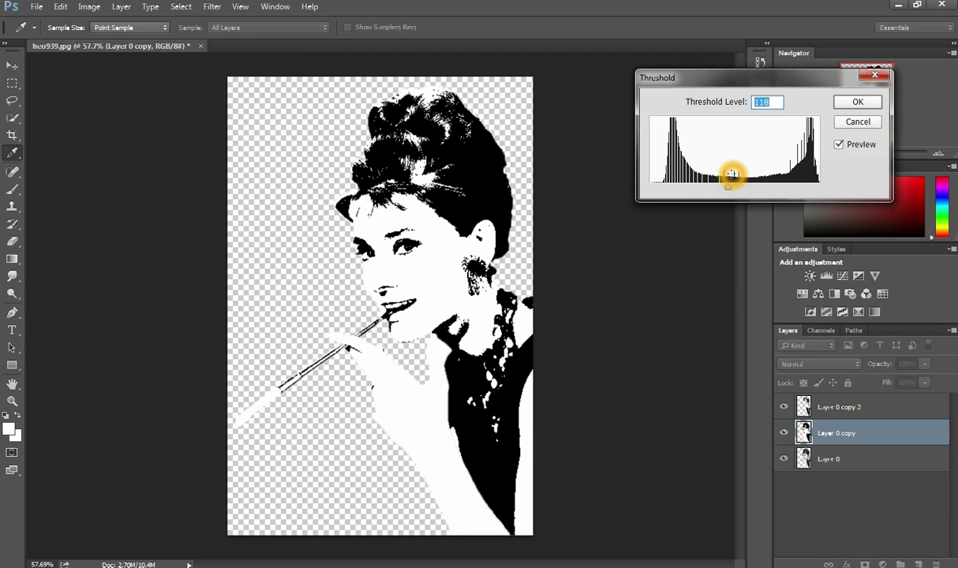
{"action": "mouse_move", "coordinate": [726, 192]}
{"action": "left_mouse_down"}
{"action": "mouse_move", "coordinate": [655, 200]}
{"action": "mouse_move", "coordinate": [729, 199]}
{"action": "left_mouse_up"}
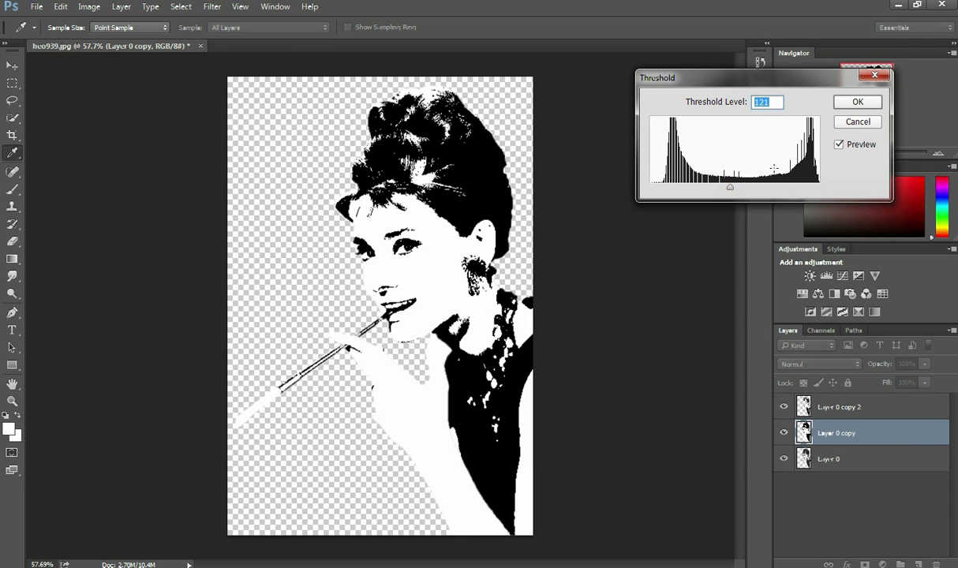
{"action": "left_click", "coordinate": [857, 109]}
{"action": "key", "text": "m"}
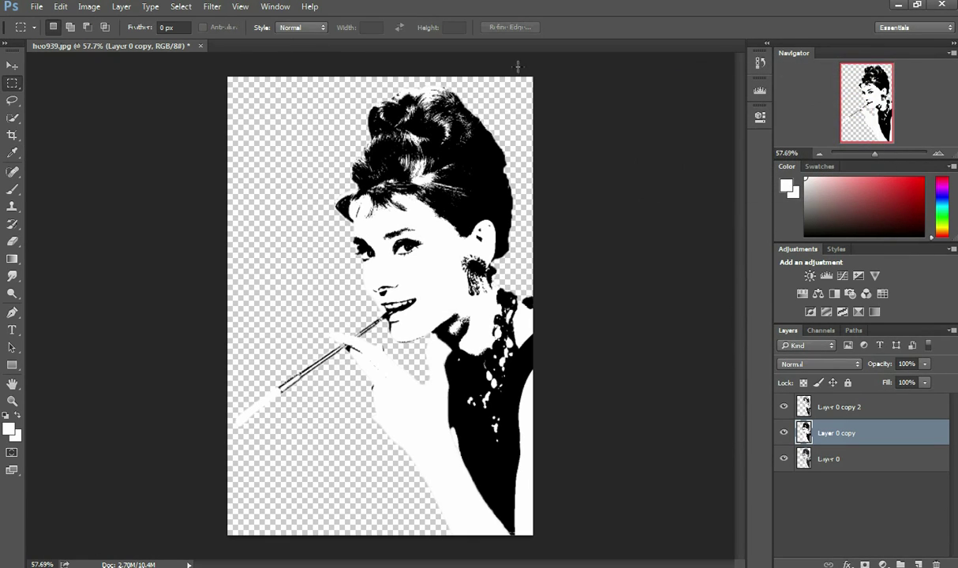
{"action": "left_click", "coordinate": [183, 7]}
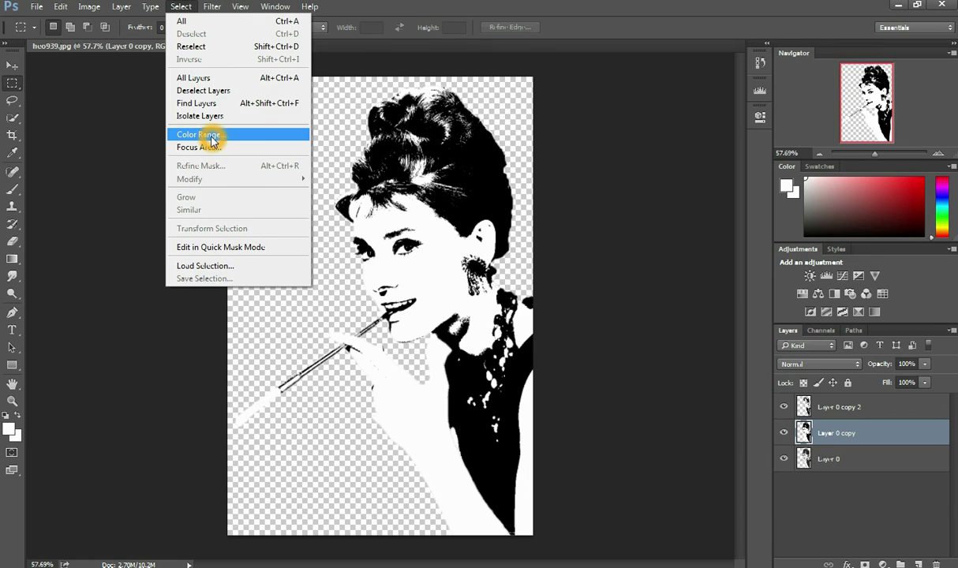
Step: Select the white skin areas with Color Range
{"action": "left_click", "coordinate": [197, 130]}
{"action": "left_click", "coordinate": [407, 259]}
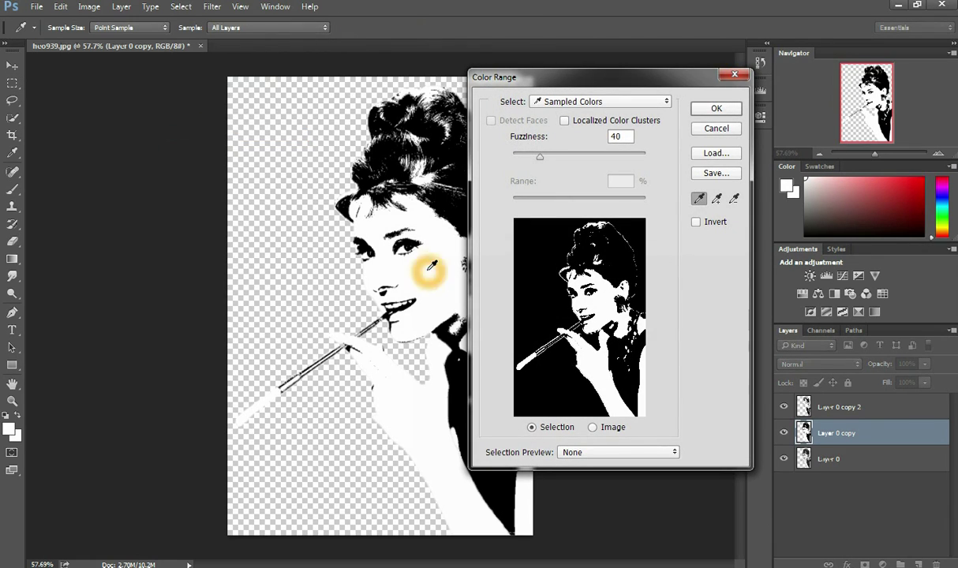
{"action": "left_click", "coordinate": [702, 110]}
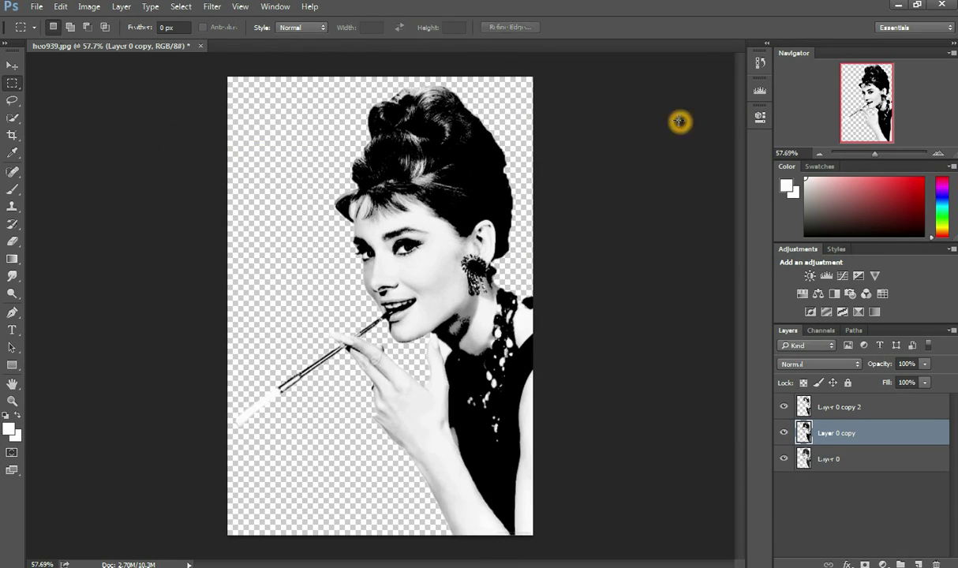
Step: Apply a Threshold at level 193 to Layer 0
{"action": "left_click", "coordinate": [851, 461]}
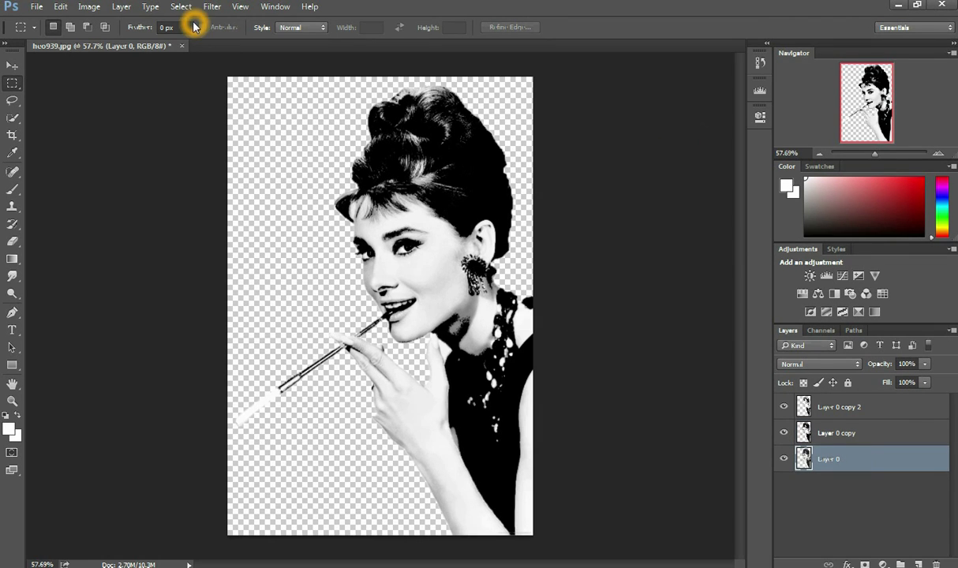
{"action": "left_click", "coordinate": [89, 6]}
{"action": "mouse_move", "coordinate": [208, 41]}
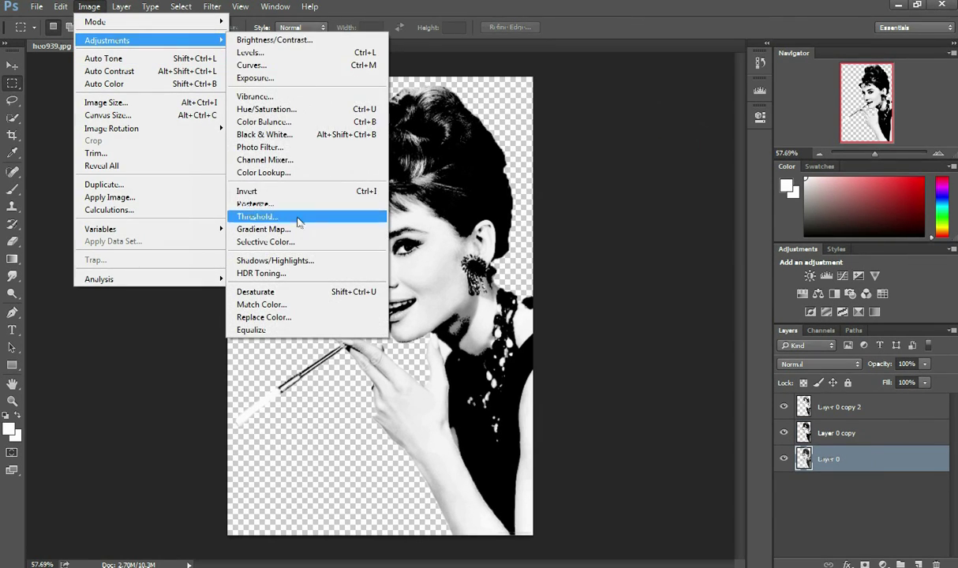
{"action": "left_click", "coordinate": [298, 215]}
{"action": "left_click_drag", "start_coordinate": [739, 191], "coordinate": [778, 189]}
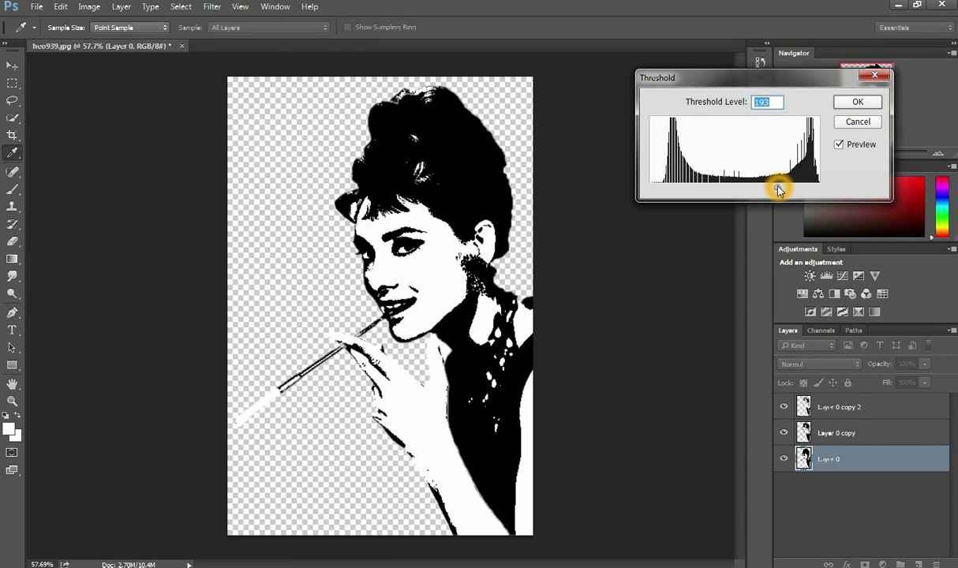
{"action": "left_click", "coordinate": [856, 102]}
{"action": "key", "text": "m"}
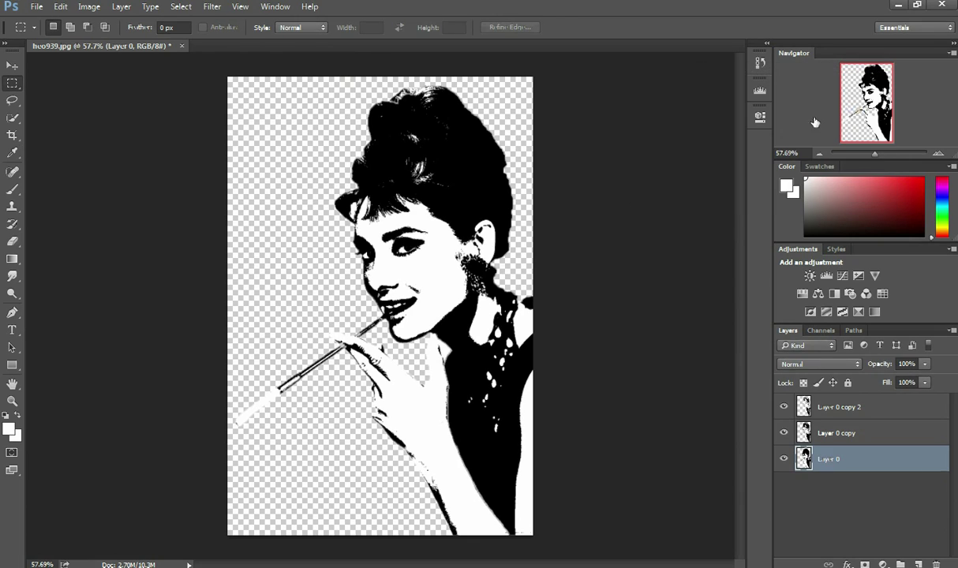
{"action": "left_click", "coordinate": [588, 358]}
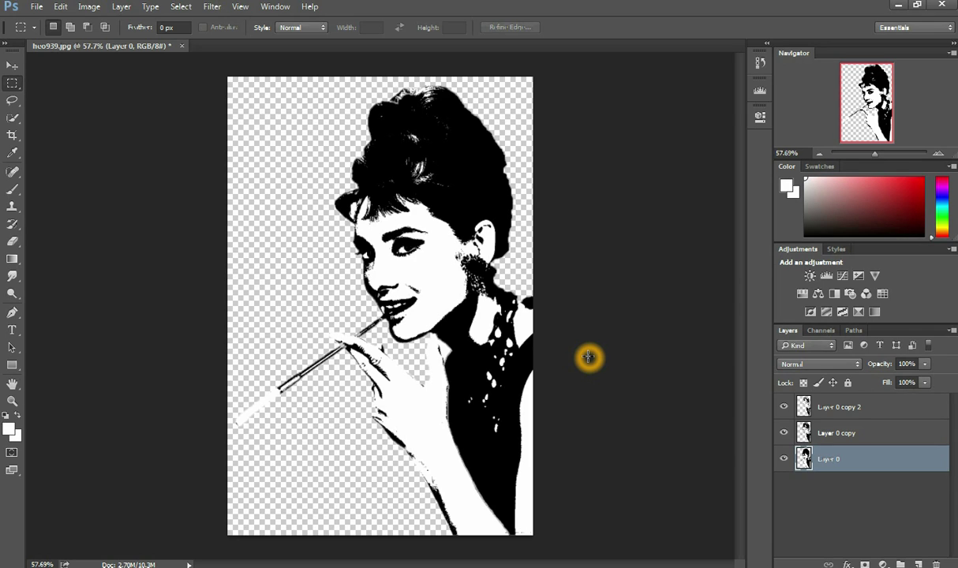
{"action": "left_click", "coordinate": [803, 454]}
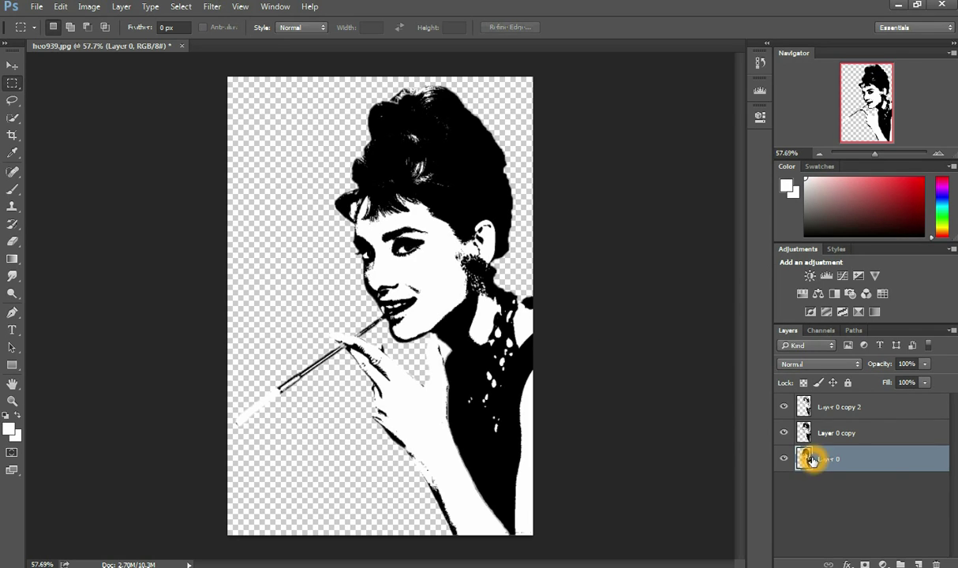
Step: Set Layer 0's Hue/Saturation Lightness to +86 with Colorize left off
{"action": "left_click", "coordinate": [89, 6]}
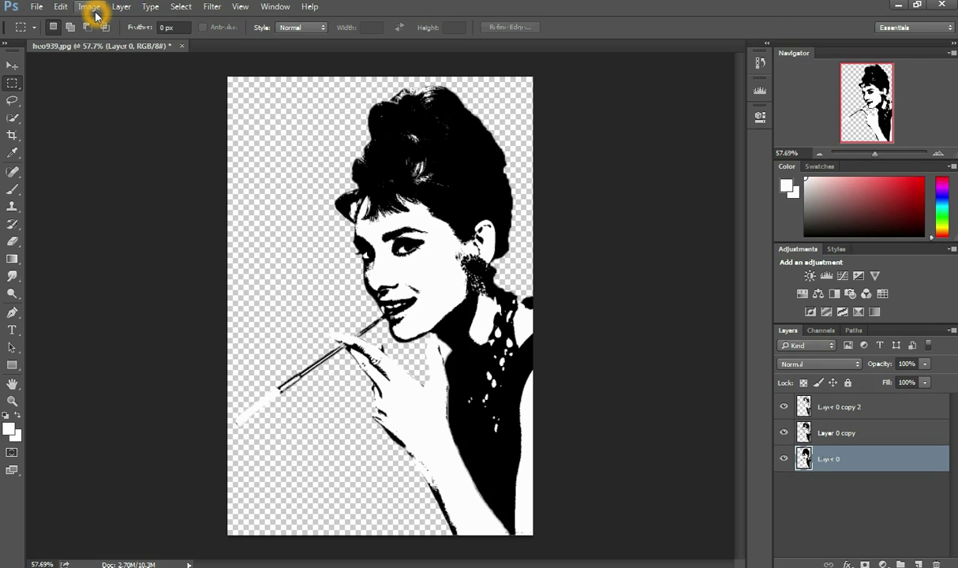
{"action": "left_click", "coordinate": [179, 44]}
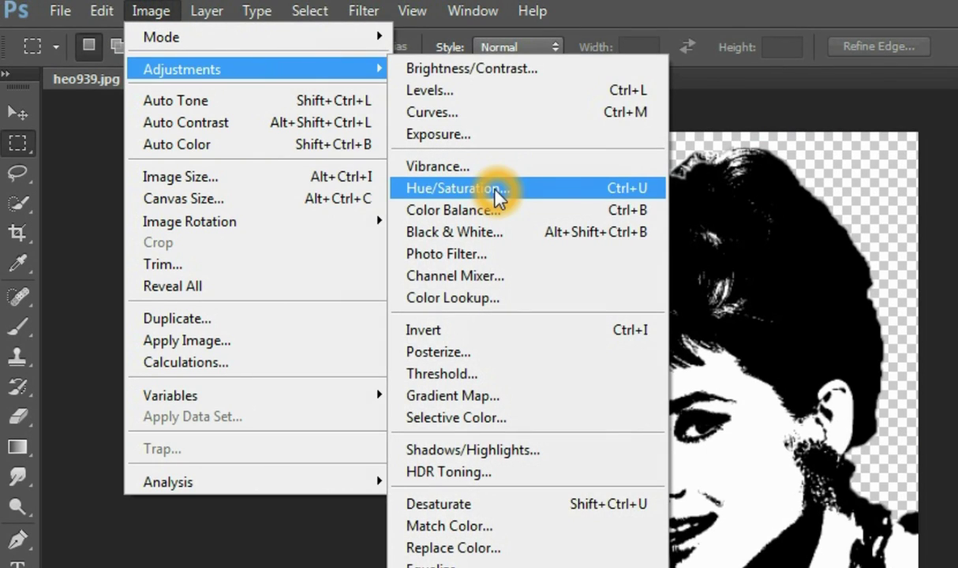
{"action": "left_click", "coordinate": [495, 189]}
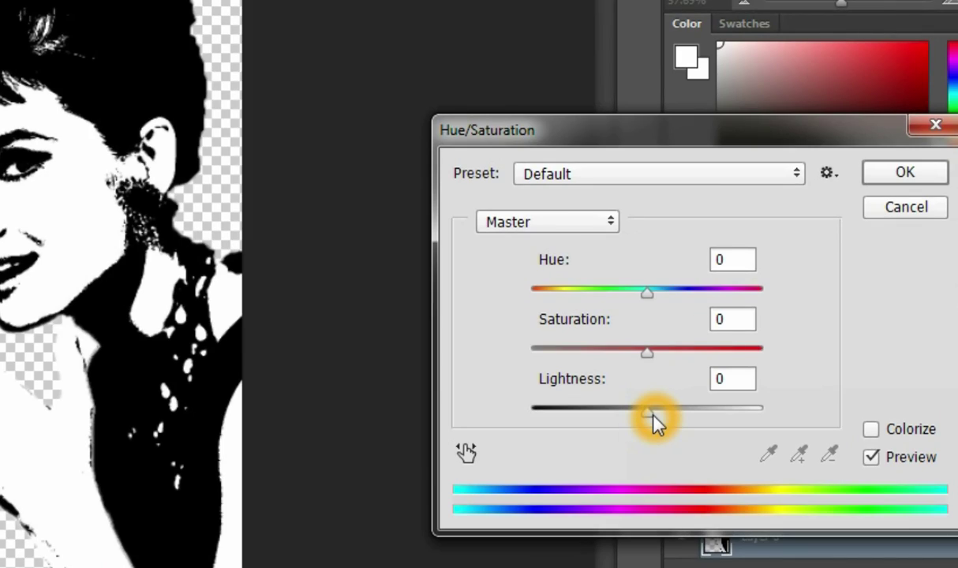
{"action": "left_click_drag", "start_coordinate": [650, 411], "coordinate": [756, 408]}
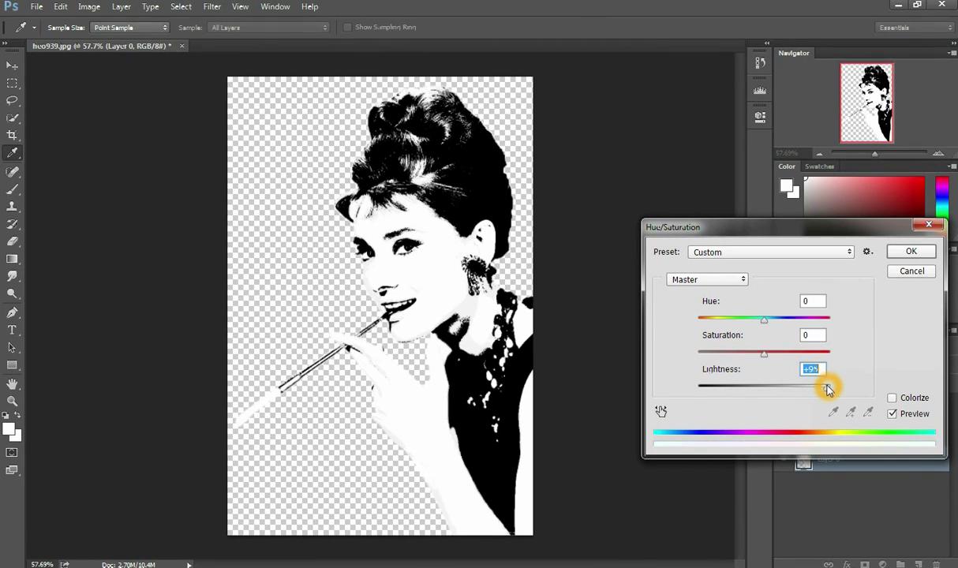
{"action": "left_click_drag", "start_coordinate": [827, 389], "coordinate": [824, 390]}
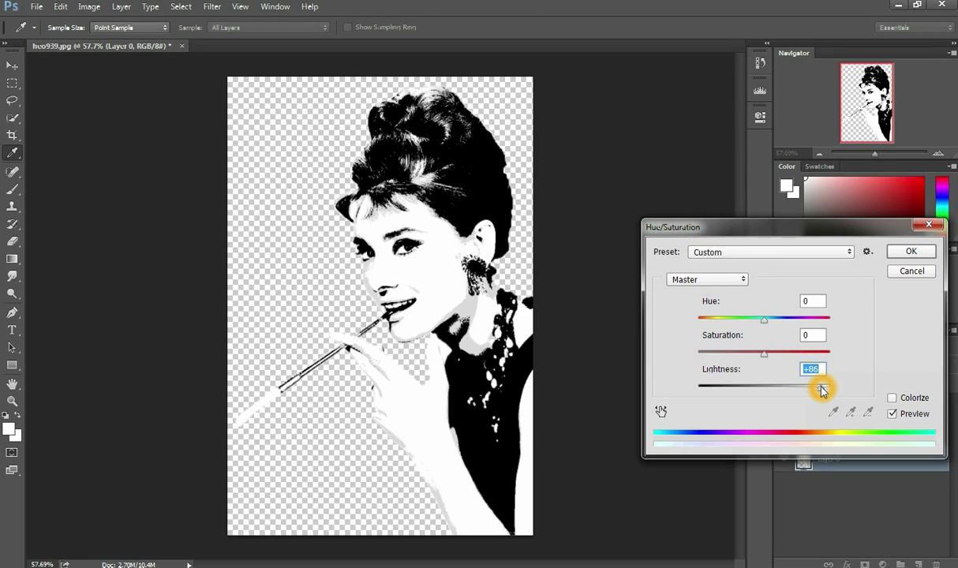
{"action": "left_click", "coordinate": [893, 399]}
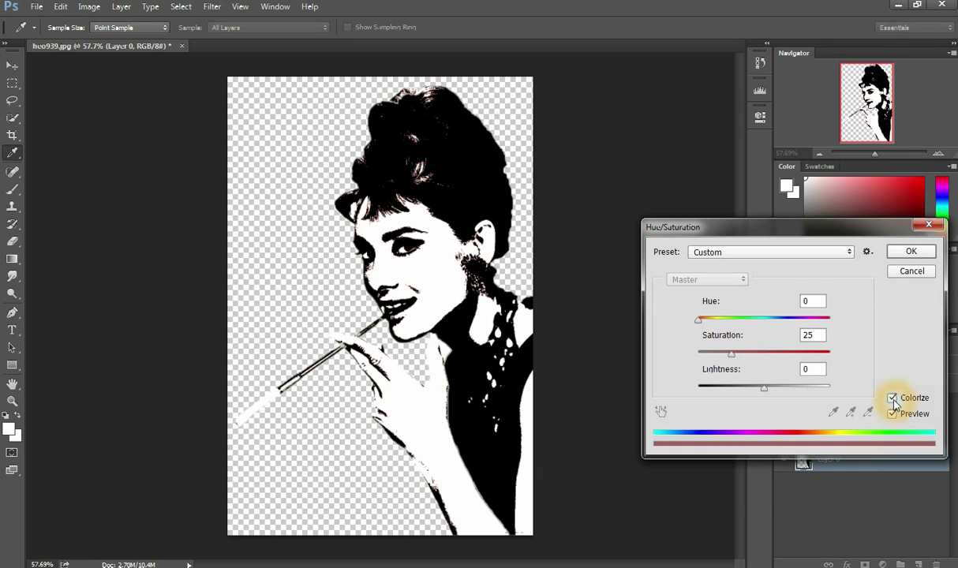
{"action": "left_click_drag", "start_coordinate": [764, 387], "coordinate": [821, 388]}
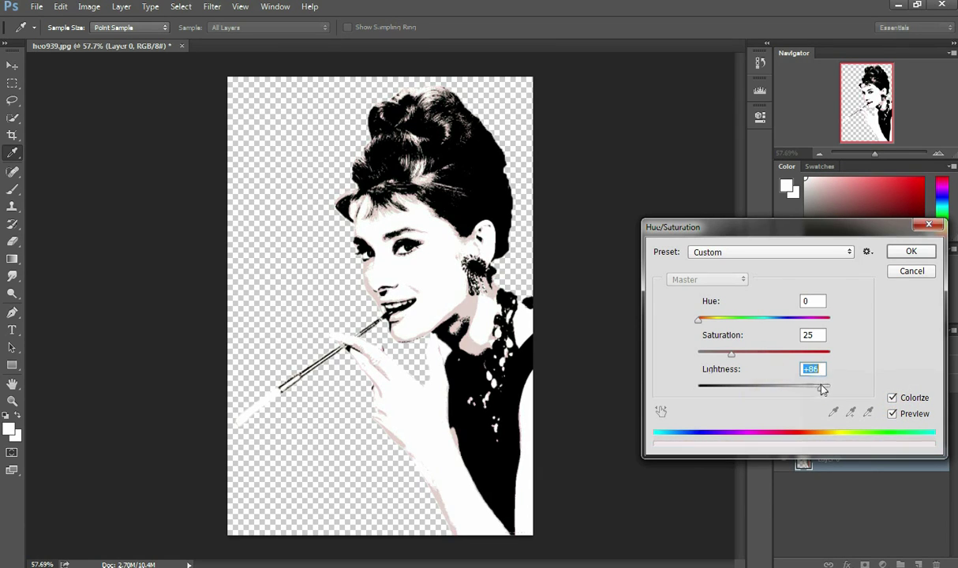
{"action": "left_click_drag", "start_coordinate": [699, 319], "coordinate": [759, 322]}
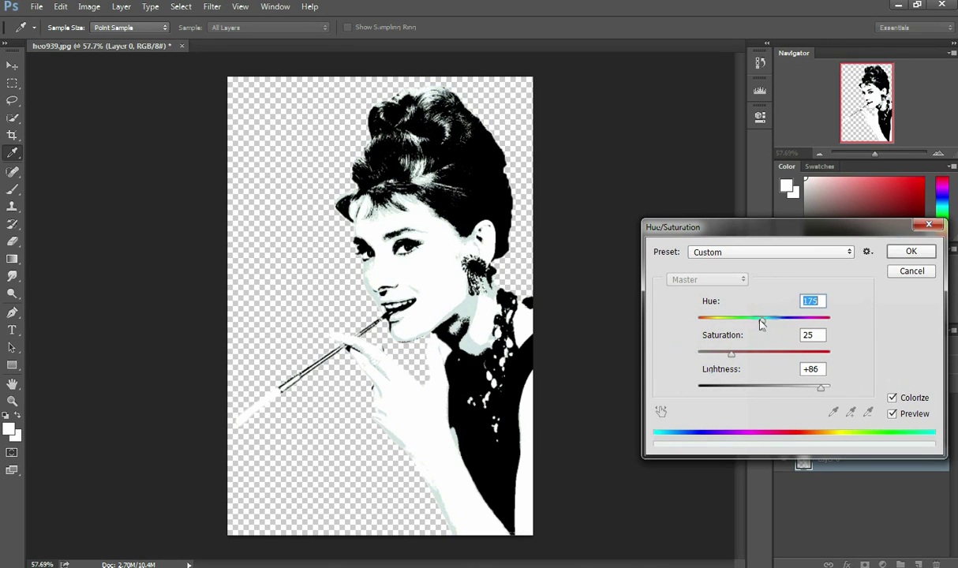
{"action": "left_click", "coordinate": [890, 398]}
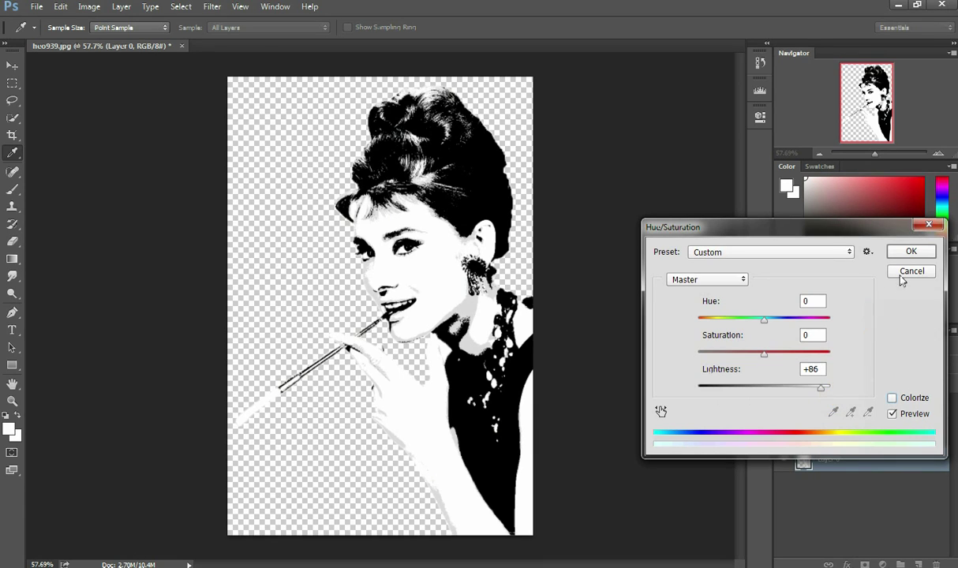
{"action": "left_click", "coordinate": [911, 252]}
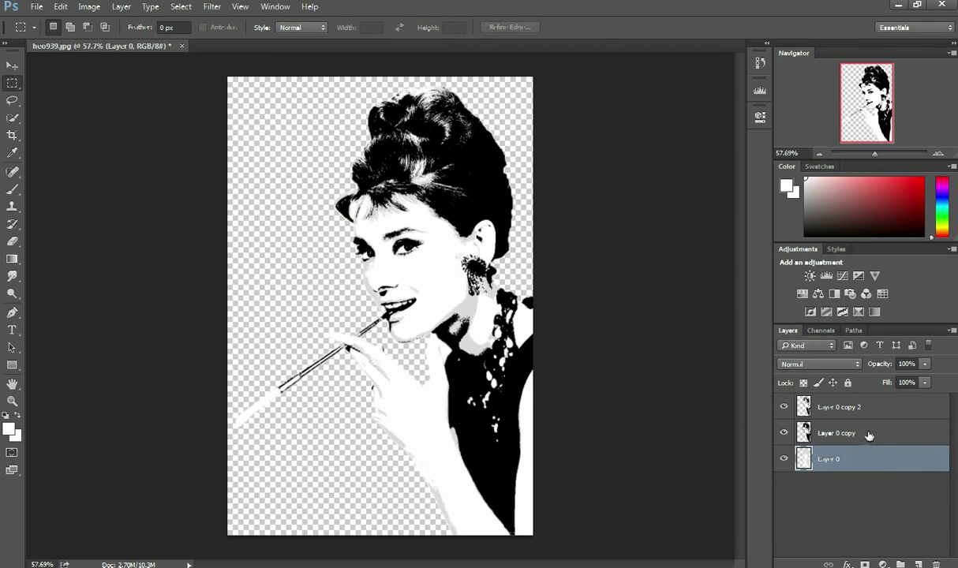
Step: Set Layer 0 copy's Hue/Saturation Lightness to +55 for a mid grey
{"action": "left_click", "coordinate": [863, 433]}
{"action": "left_click", "coordinate": [85, 7]}
{"action": "mouse_move", "coordinate": [187, 40]}
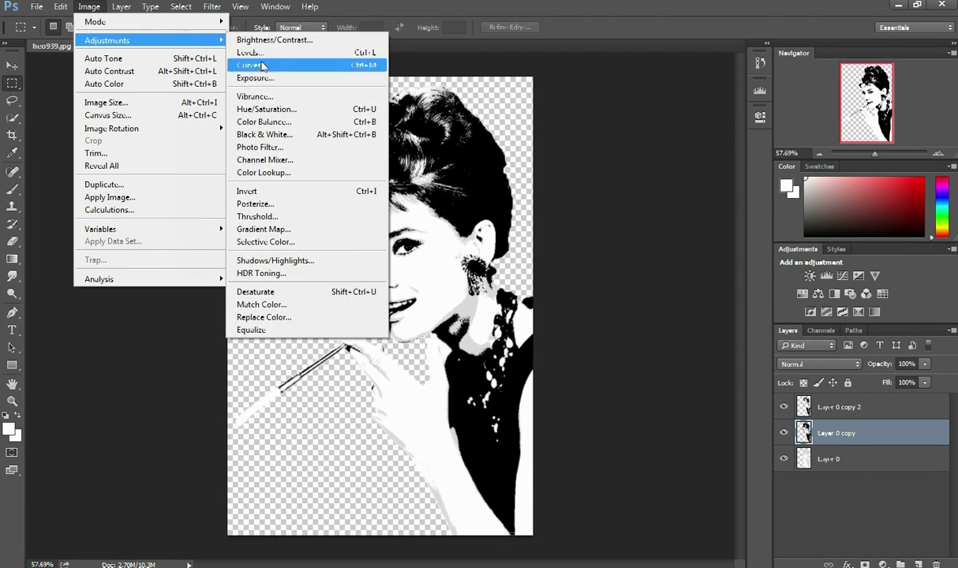
{"action": "left_click", "coordinate": [267, 107]}
{"action": "left_click_drag", "start_coordinate": [762, 385], "coordinate": [801, 389]}
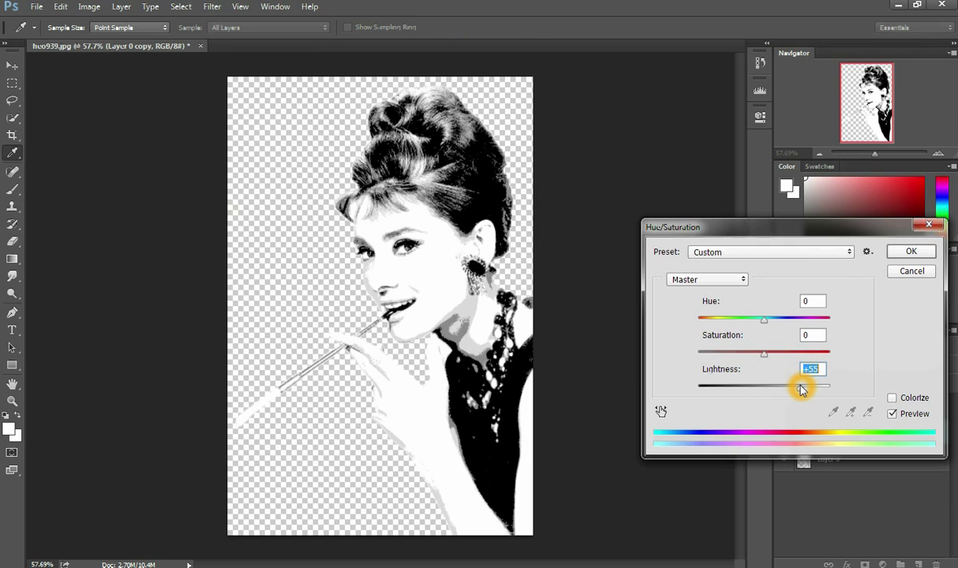
{"action": "left_click", "coordinate": [911, 251]}
{"action": "left_click", "coordinate": [609, 190]}
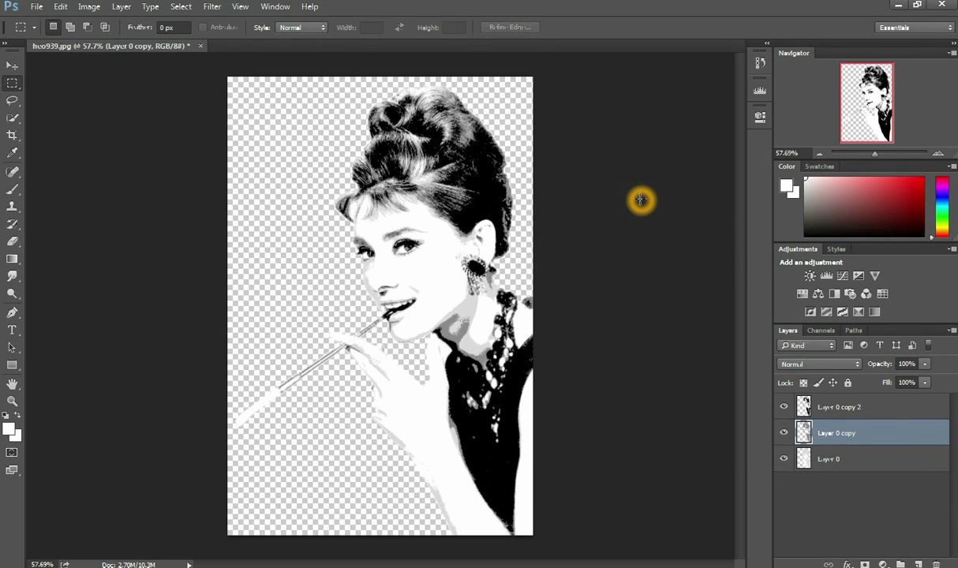
{"action": "left_click", "coordinate": [612, 193]}
Step: Create a new Solid Color fill layer named Color Fill 1
{"action": "left_click", "coordinate": [123, 8]}
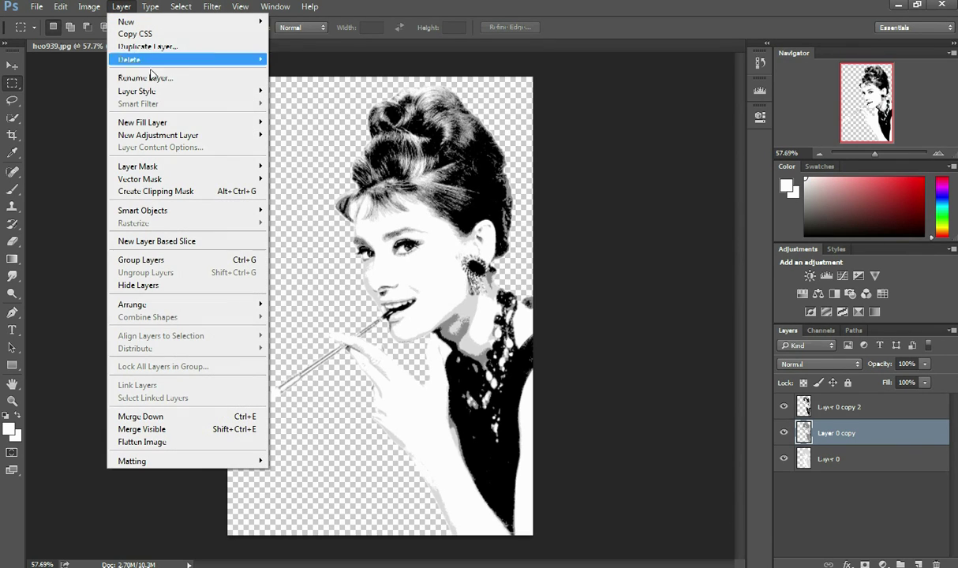
{"action": "left_click", "coordinate": [156, 110]}
{"action": "mouse_move", "coordinate": [168, 123]}
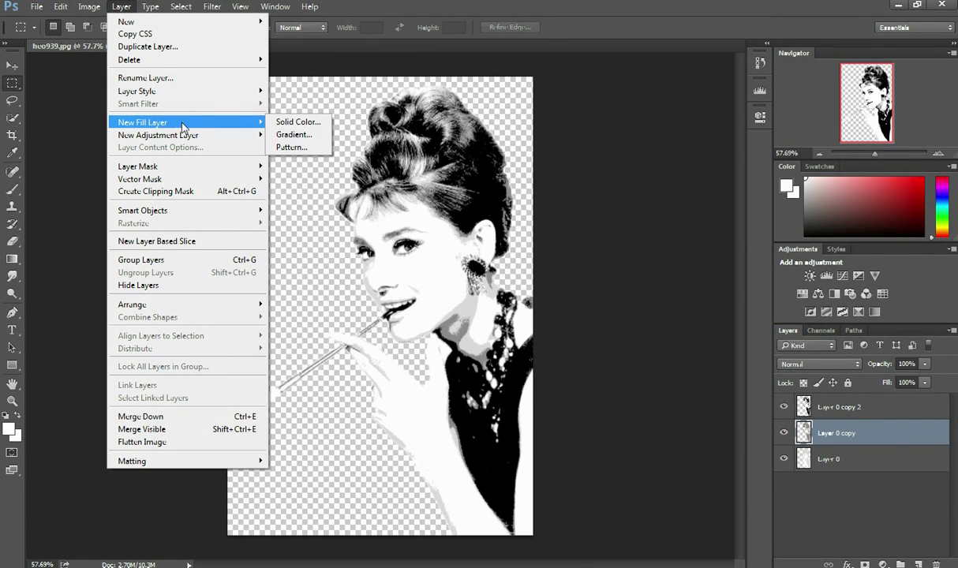
{"action": "left_click", "coordinate": [279, 121]}
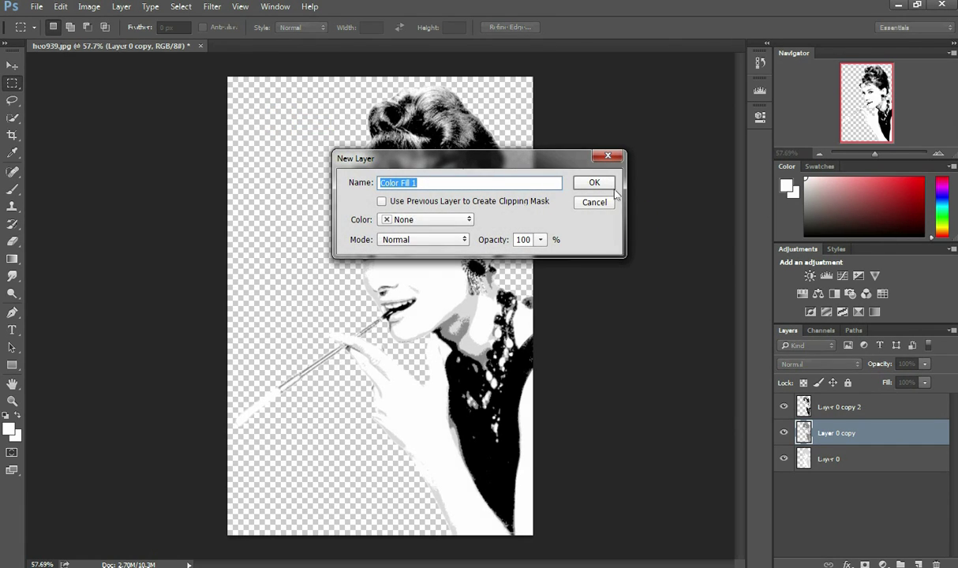
{"action": "left_click", "coordinate": [609, 186]}
Step: Set the fill to teal #26bcb7 and move Color Fill 1 beneath all portrait layers
{"action": "left_click_drag", "start_coordinate": [722, 203], "coordinate": [699, 186]}
{"action": "left_click", "coordinate": [640, 175]}
{"action": "left_click", "coordinate": [664, 146]}
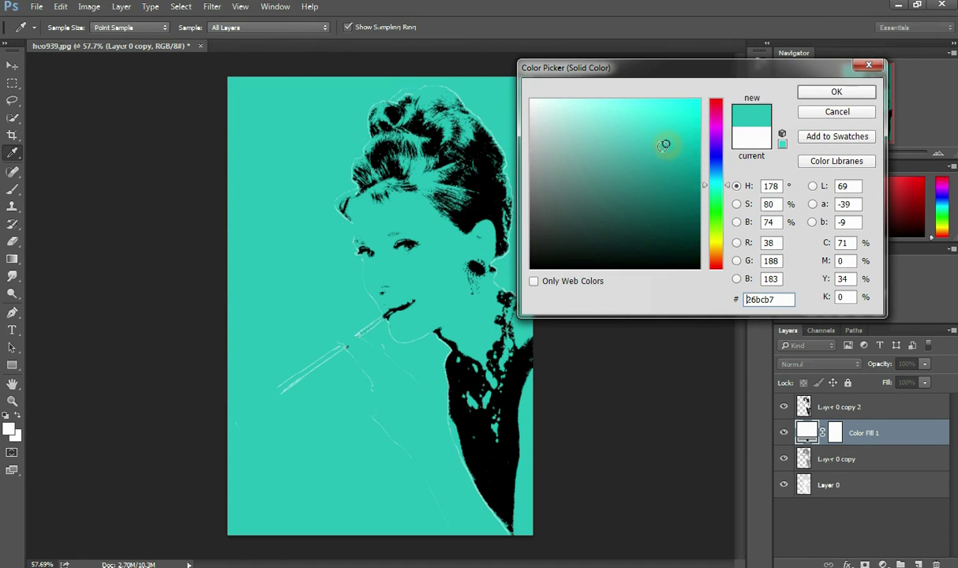
{"action": "left_click", "coordinate": [838, 92]}
{"action": "left_click_drag", "start_coordinate": [875, 436], "coordinate": [827, 465]}
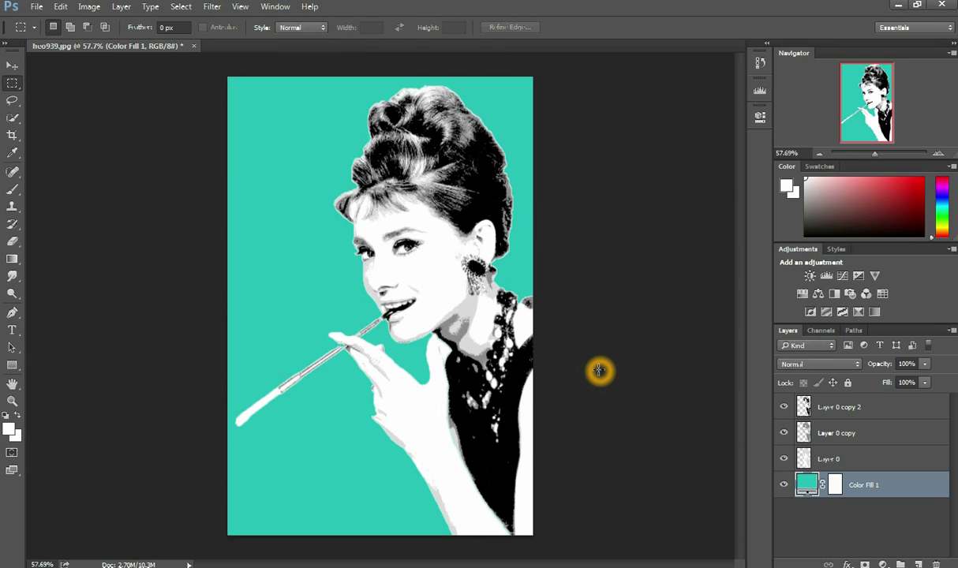